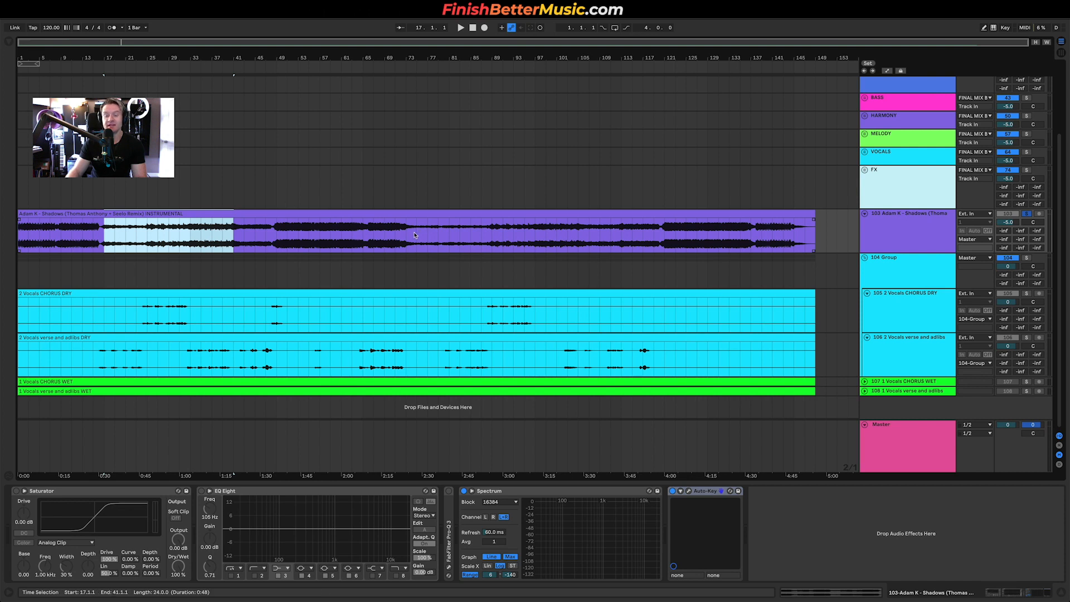
- Switch to the browser and look through the singer's Instagram profile
key(ctrl+Left)
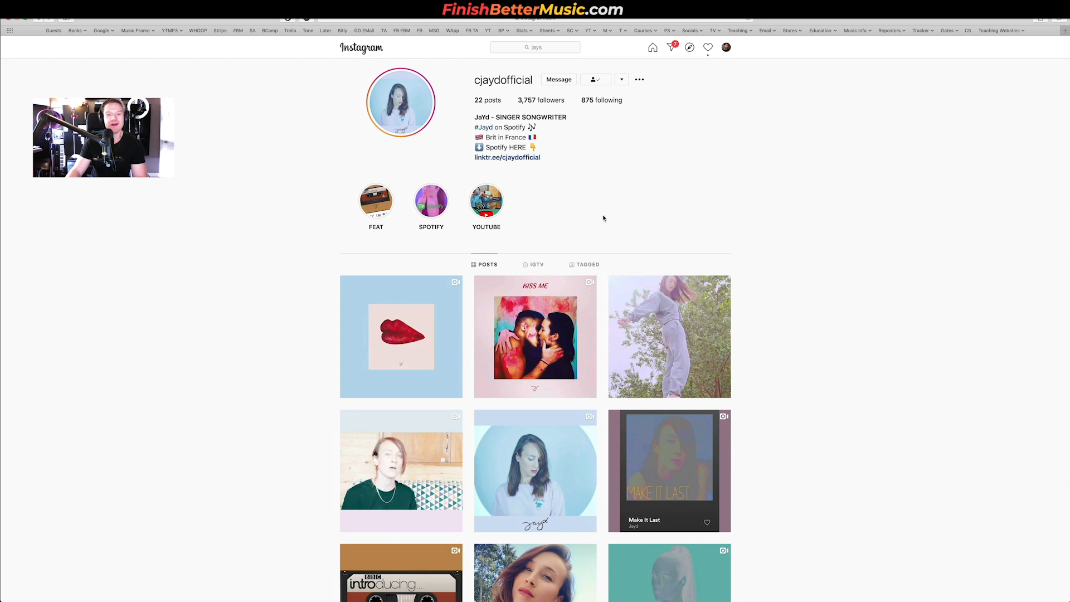
scroll(540, 254, down, 15)
scroll(541, 254, up, 15)
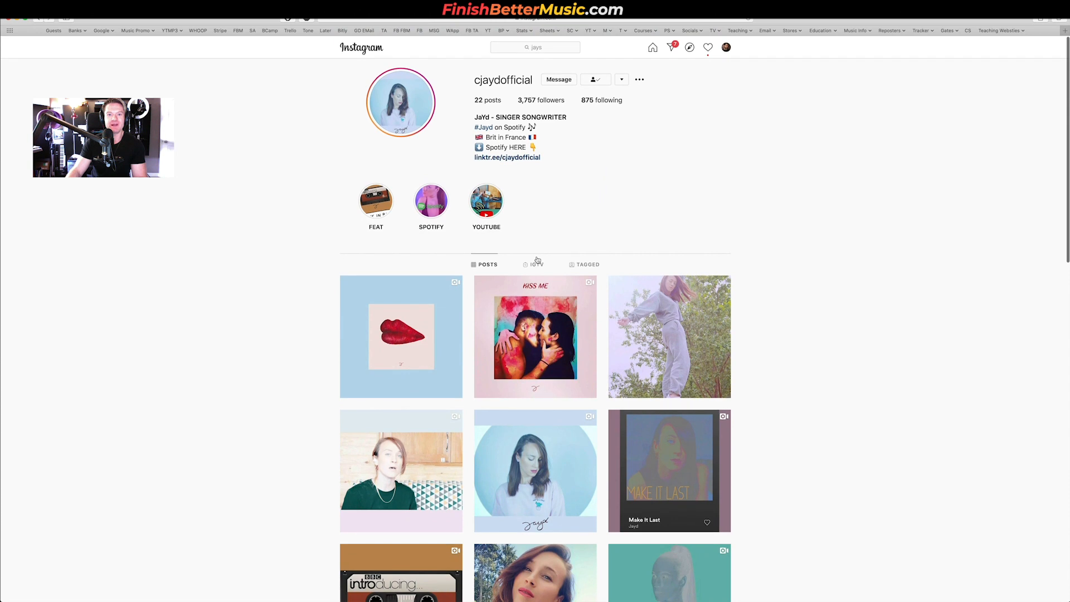
- Switch back to Ableton Live and select bars 23 to 49 of the 2 Vocals CHORUS DRY clip
key(ctrl+Right)
click(222, 243)
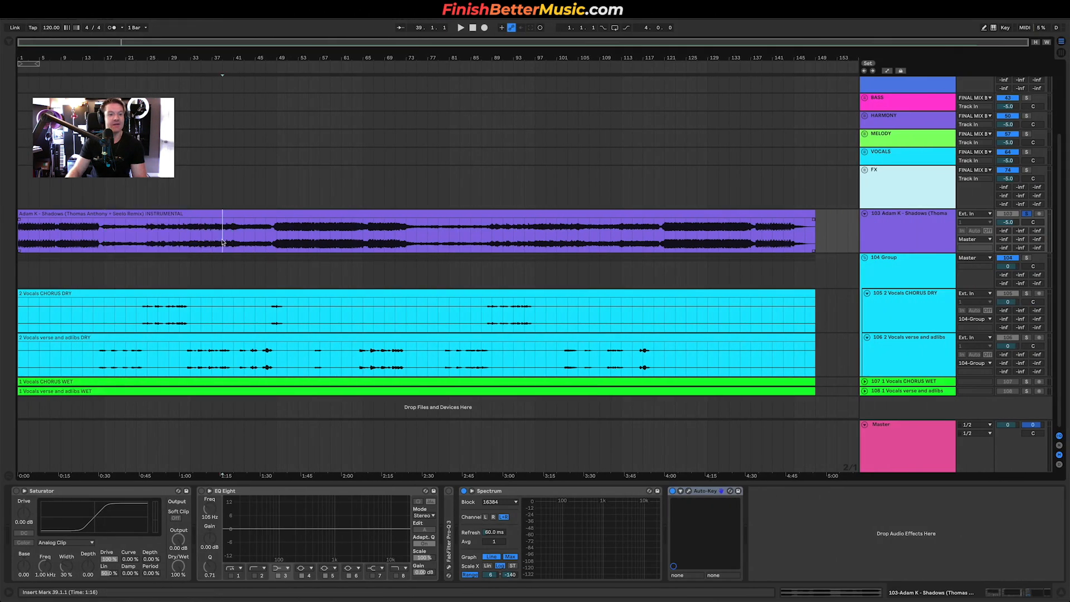
drag(135, 304, 277, 315)
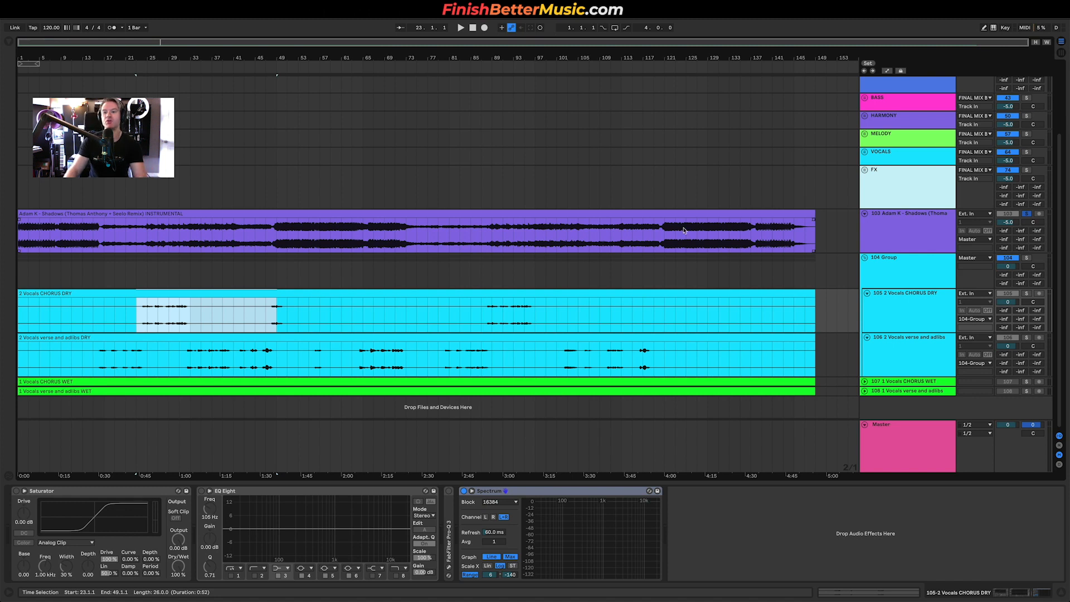
- Open the Auto-Tune Pro window on the 104 Group track, view its controls and close it
click(904, 270)
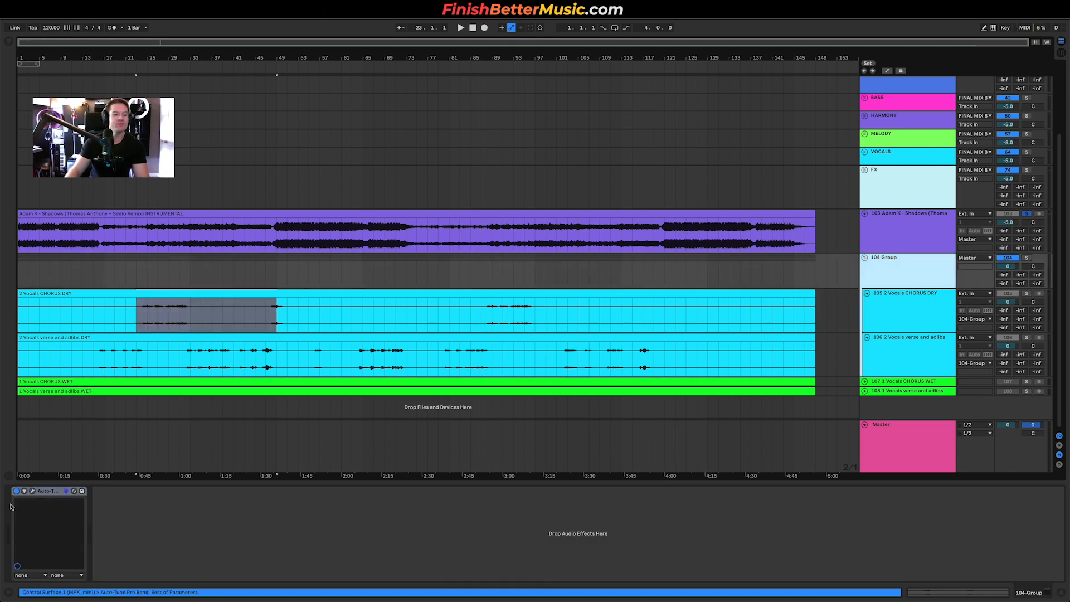
click(45, 493)
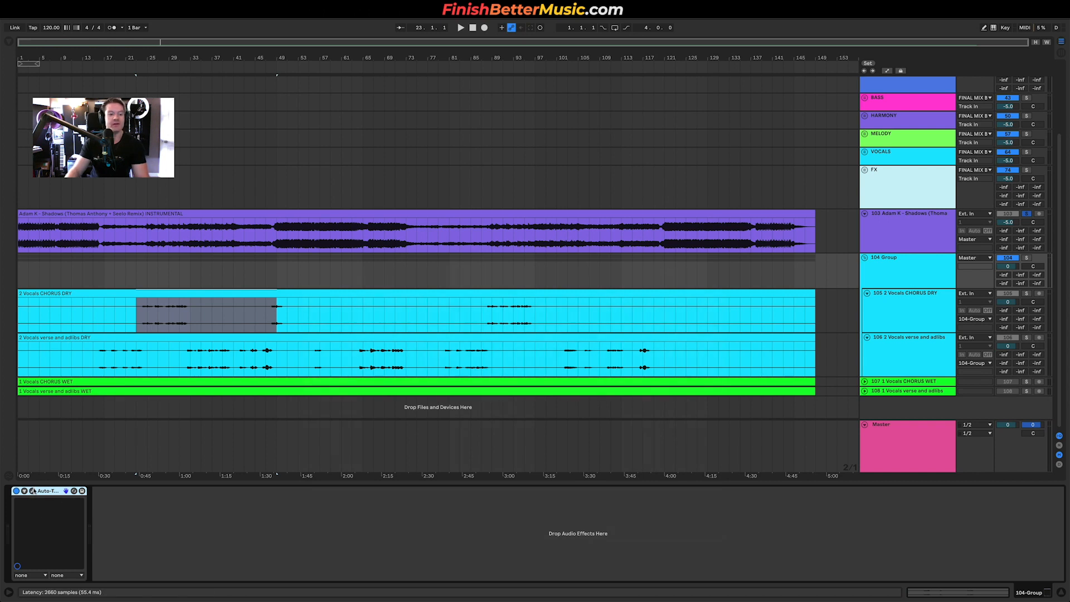
click(33, 492)
click(35, 492)
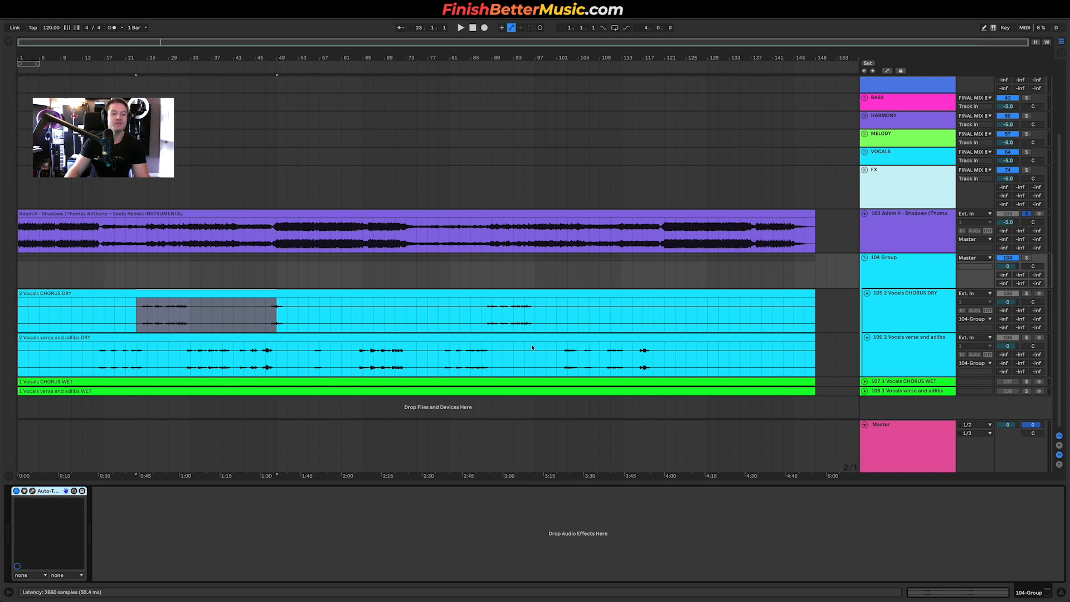
click(33, 491)
drag(553, 271, 537, 73)
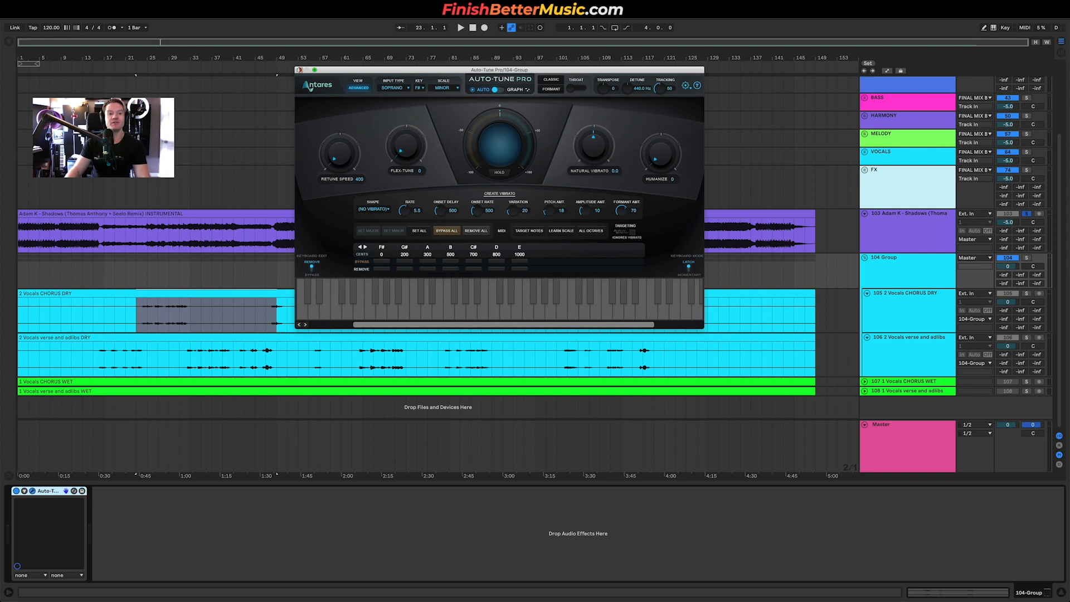
click(299, 70)
- Select bars 16 to 52 across the dry chorus vocal and the dry verse and adlibs vocal
scroll(461, 250, up, 4)
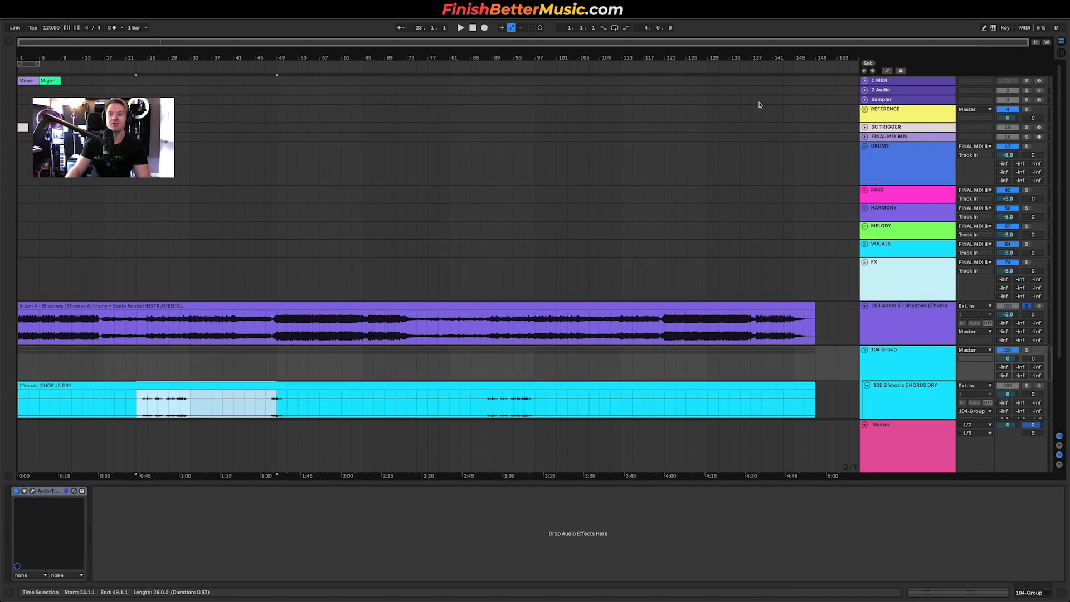
scroll(763, 106, down, 4)
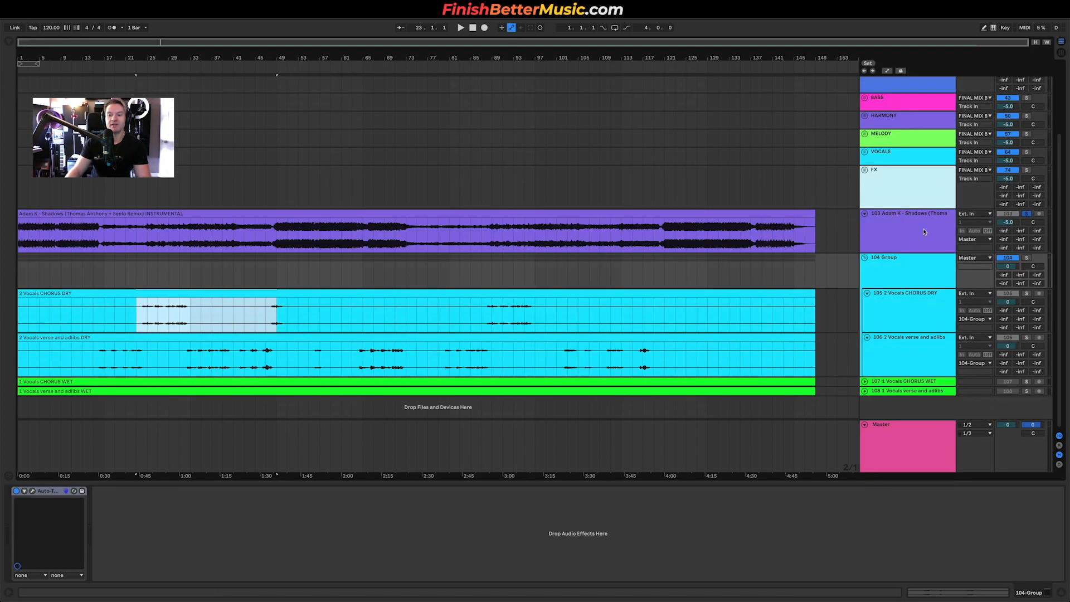
click(915, 280)
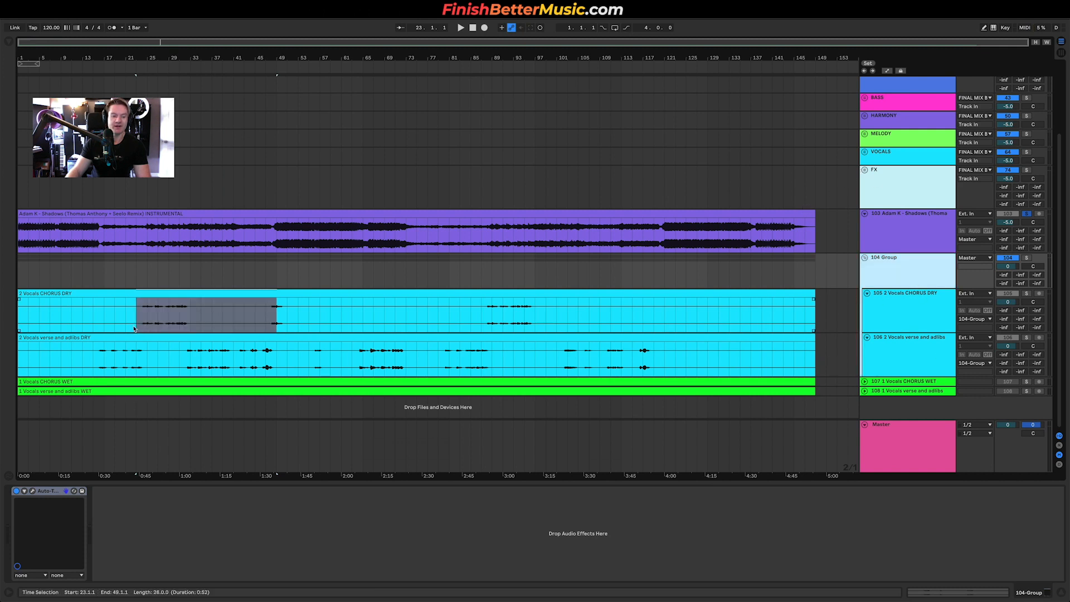
scroll(103, 329, up, 4)
drag(96, 325, 422, 350)
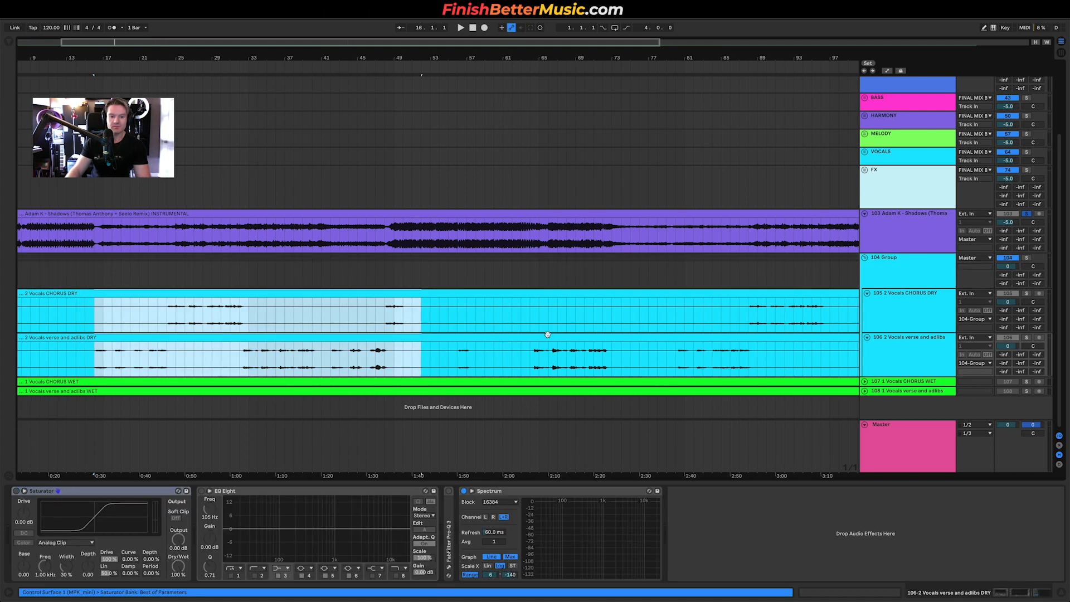
scroll(406, 226, down, 5)
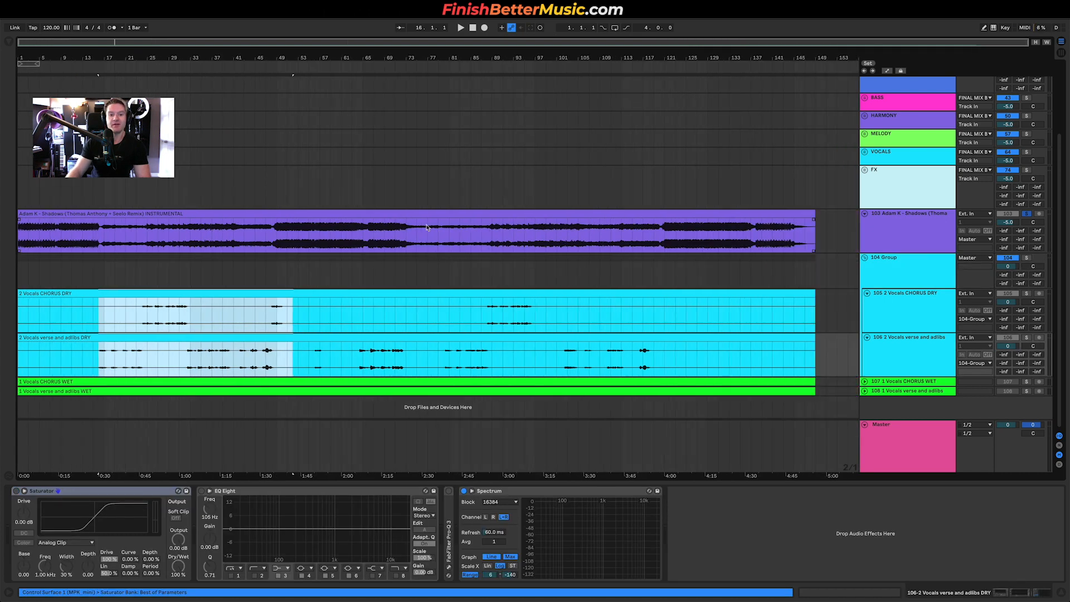
- Place the insert marker at bar 17 on the instrumental track and look over the vocal phrases in the dry clips
click(722, 215)
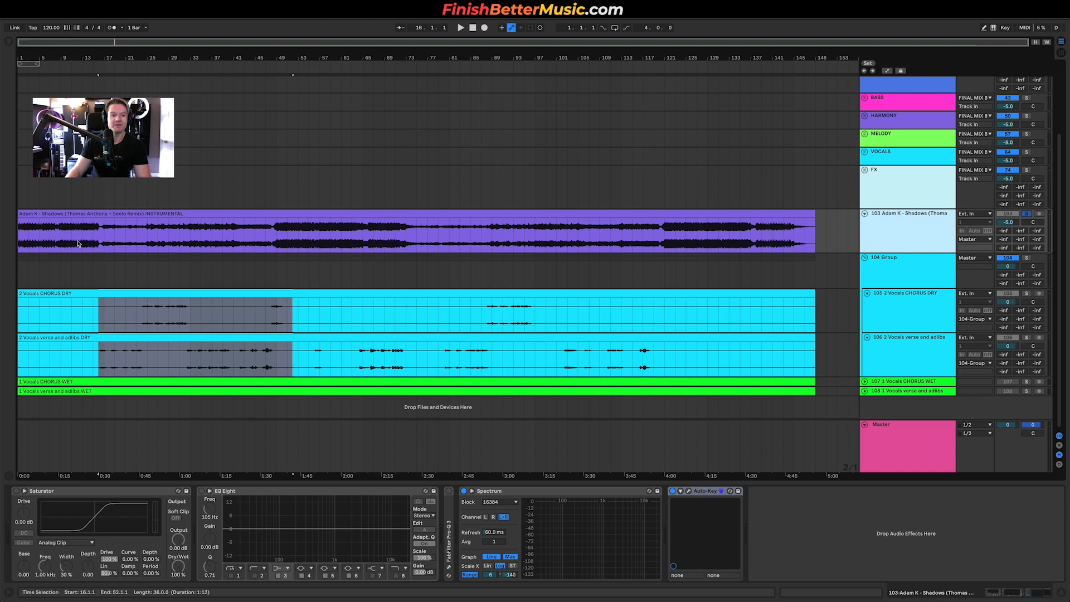
click(99, 236)
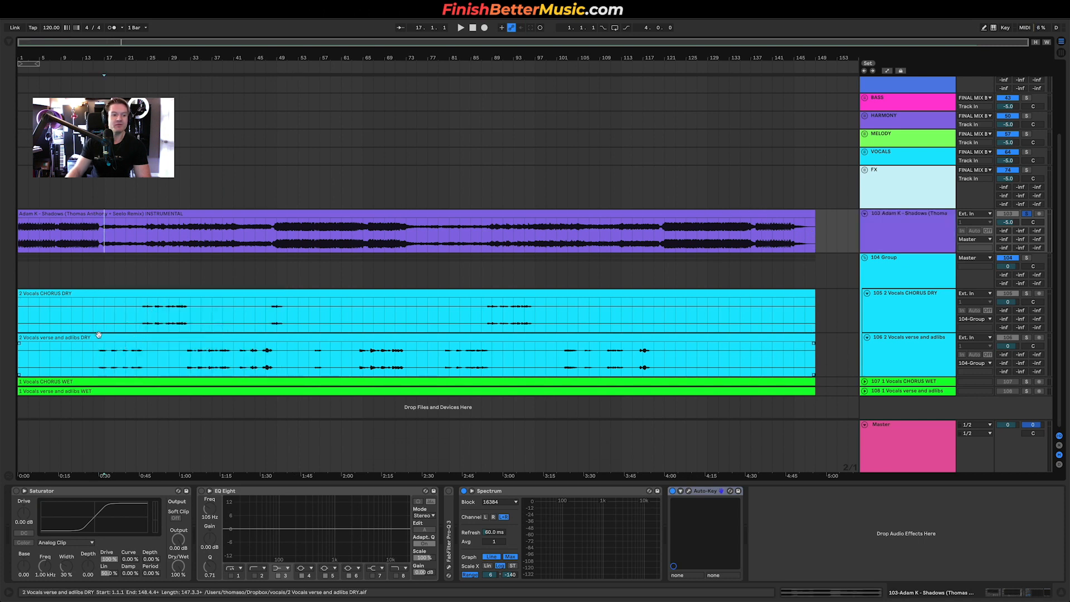
scroll(95, 336, up, 5)
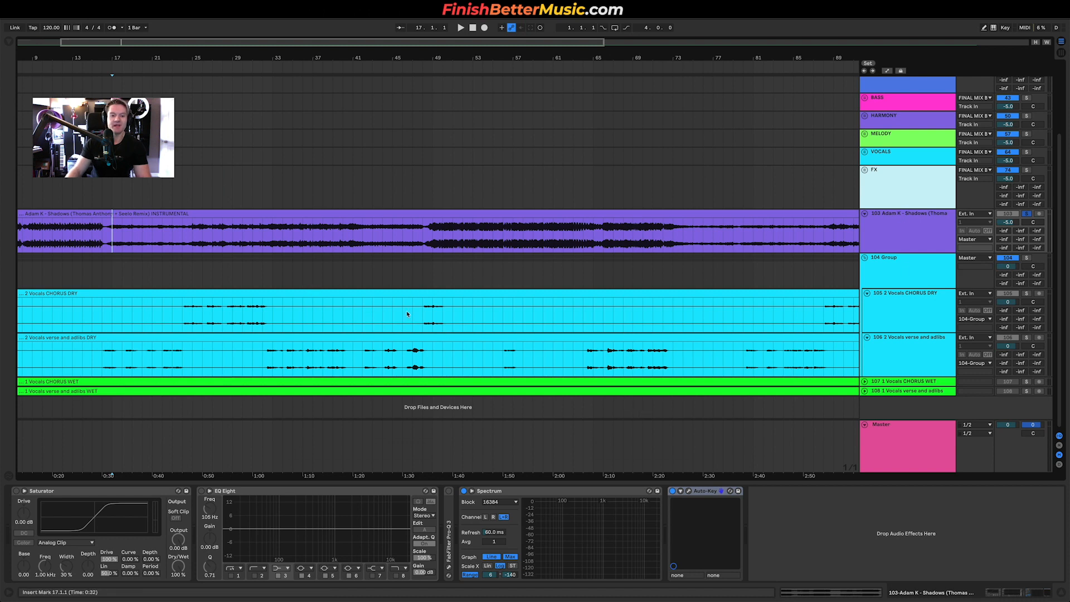
scroll(197, 326, up, 5)
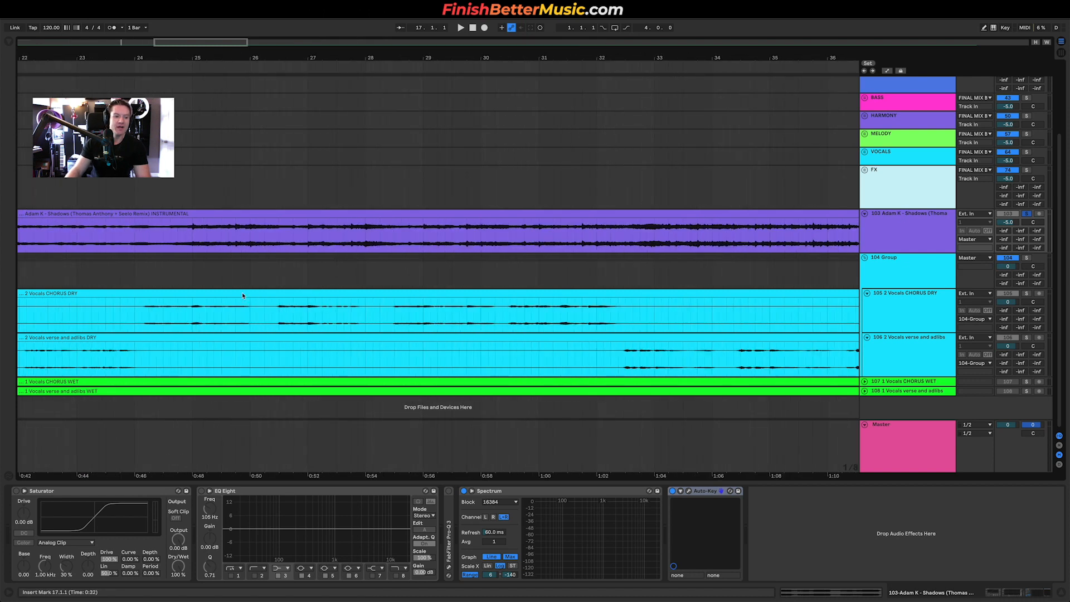
scroll(698, 360, down, 5)
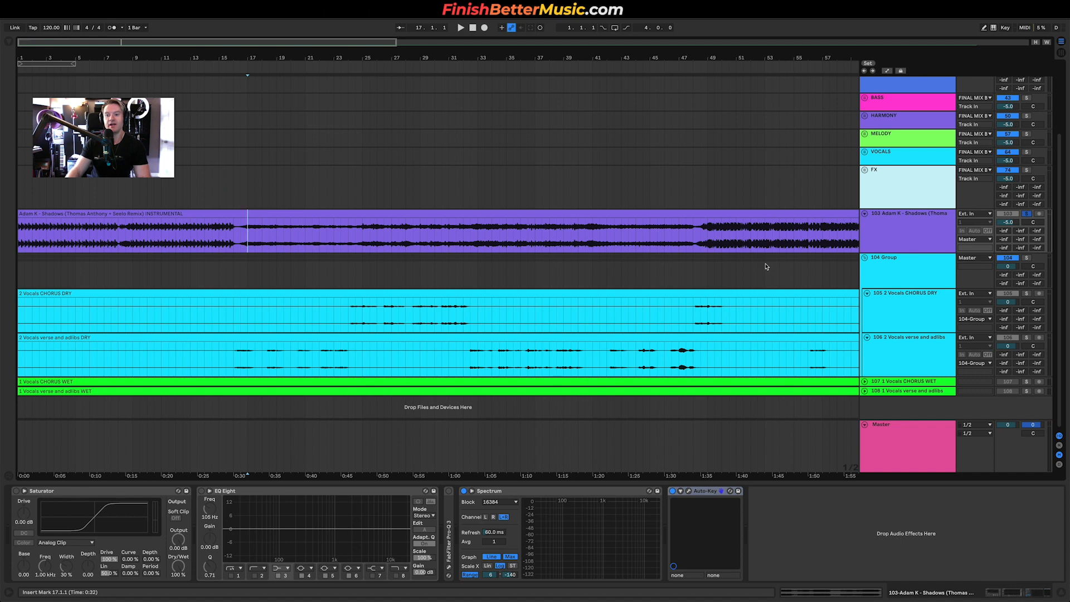
scroll(522, 270, down, 5)
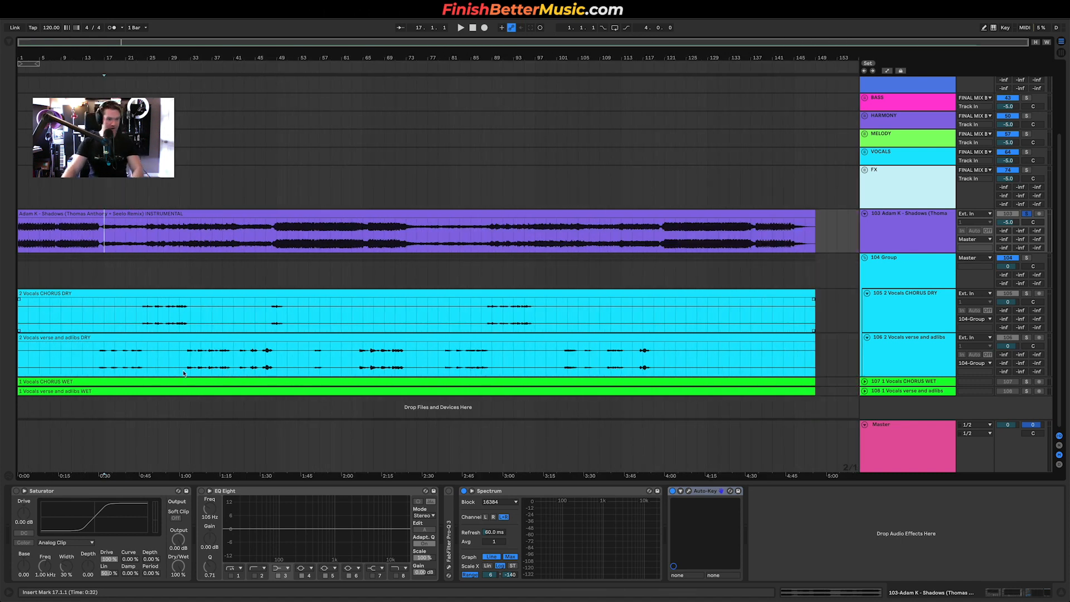
- Open Auto-Tune Pro on the 104 Group track and switch off its Advanced view, moving the window over the vocal tracks
click(916, 266)
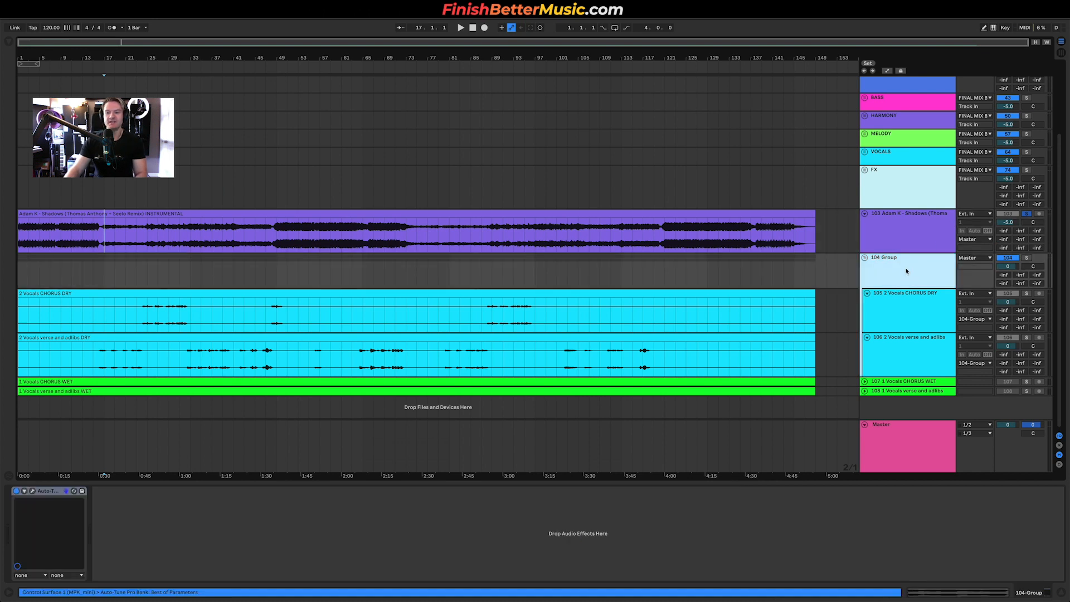
click(50, 492)
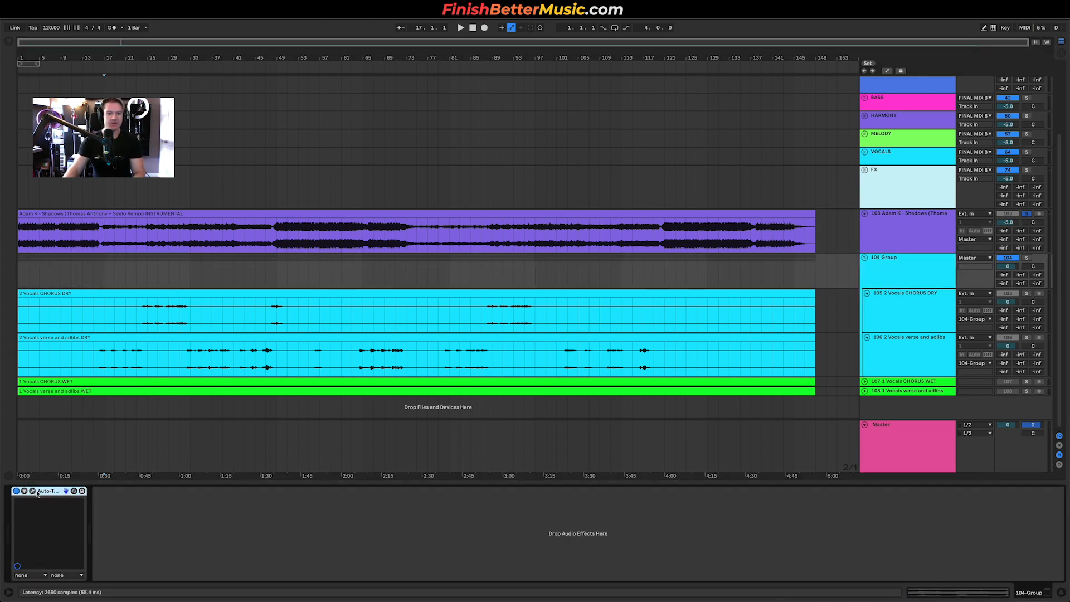
click(34, 491)
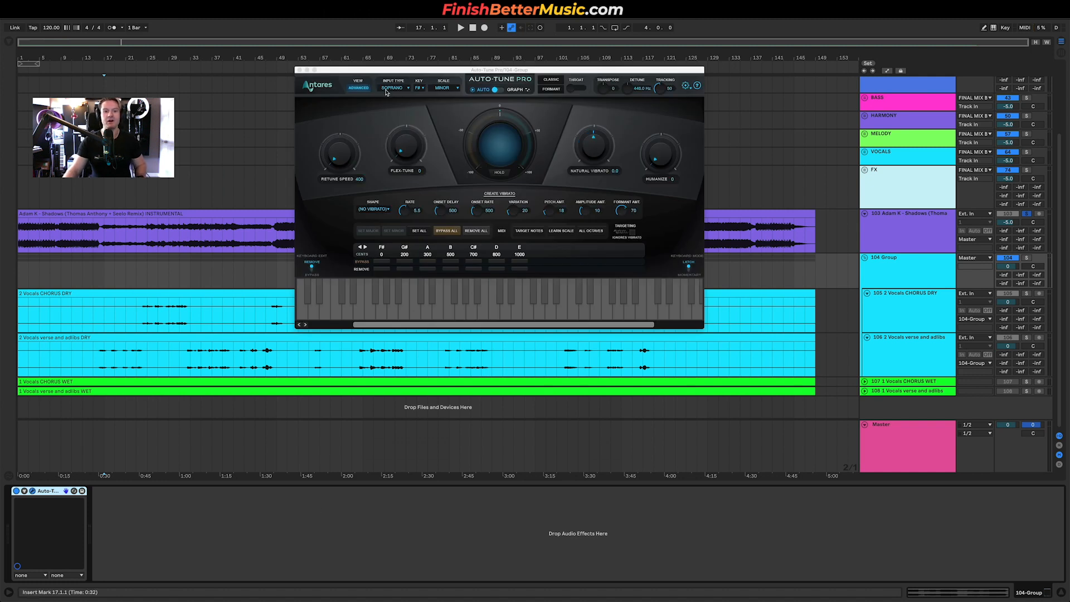
click(359, 88)
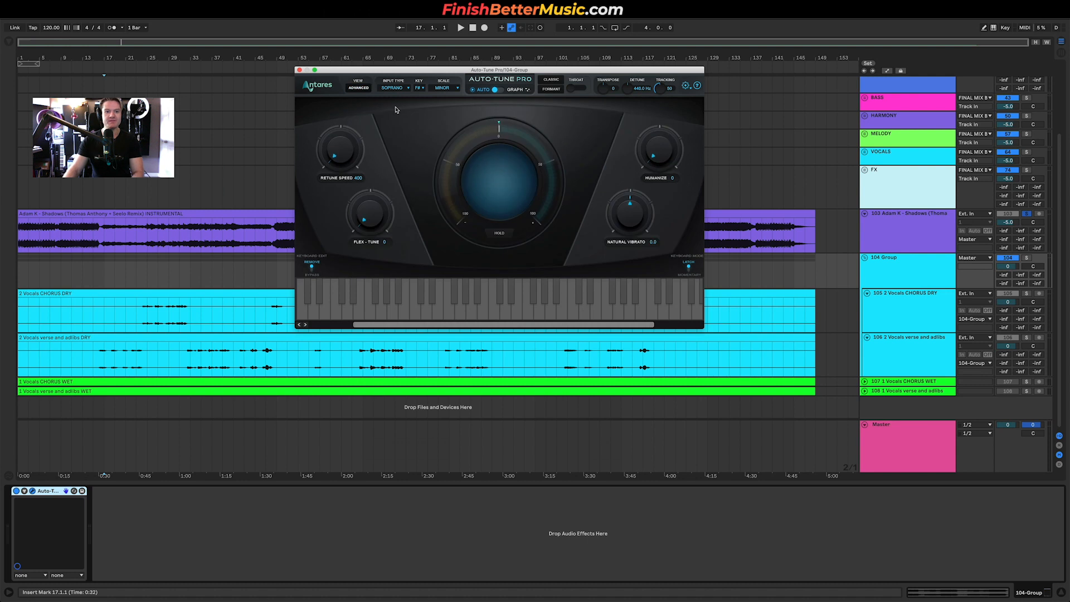
drag(529, 73, 483, 281)
- Detect the instrumental's key with the Auto-Key plugin on its track by playing from bar 49
click(913, 226)
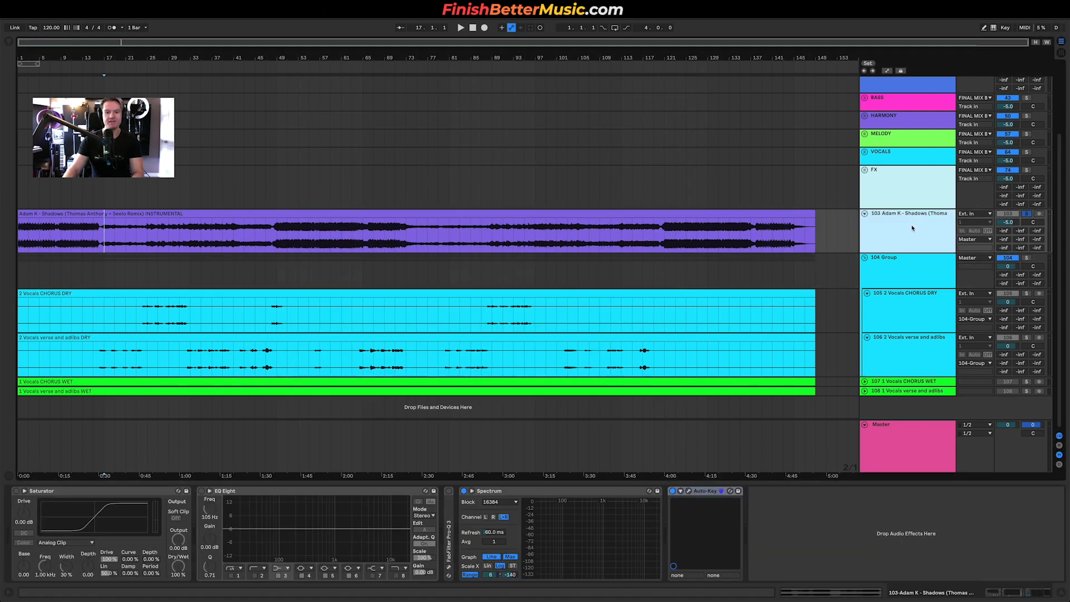
click(690, 491)
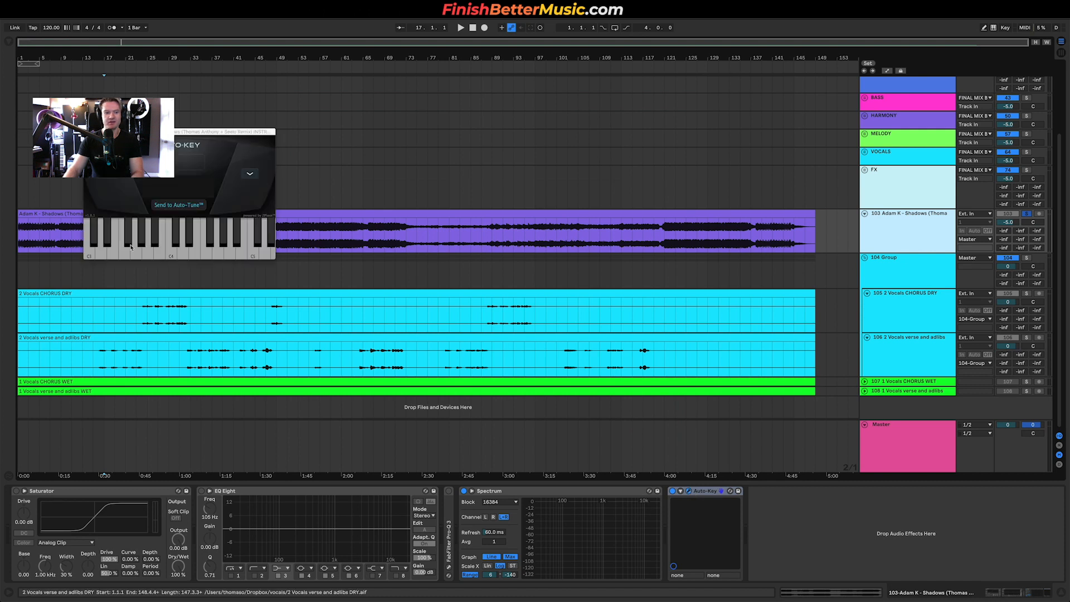
drag(193, 139, 142, 271)
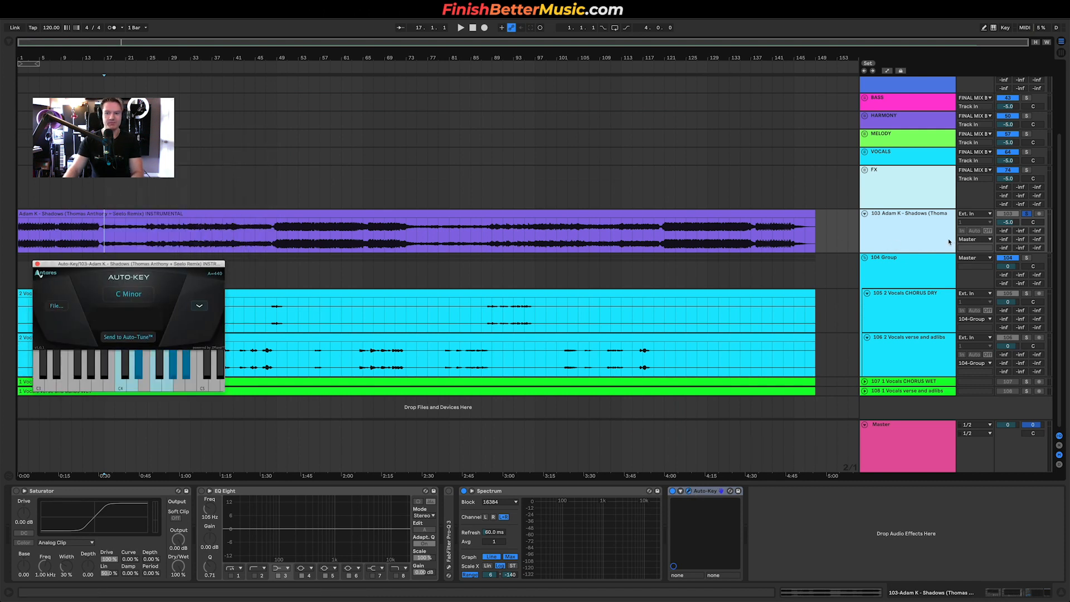
click(281, 242)
key(space)
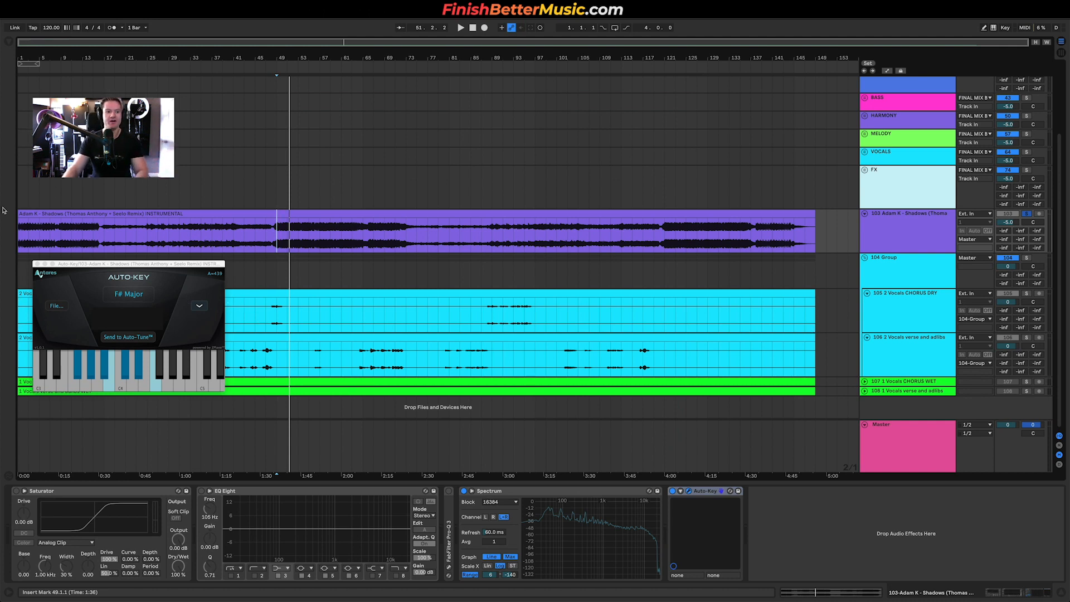
click(37, 265)
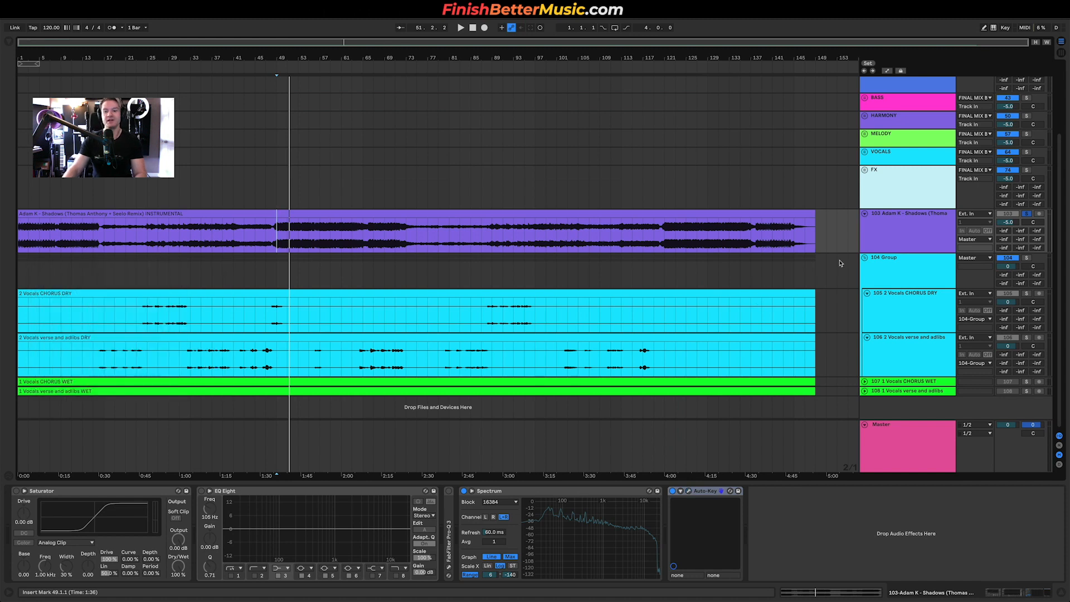
- Check the key and scale settings in the 104 Group's Auto-Tune Pro window
click(900, 272)
click(33, 491)
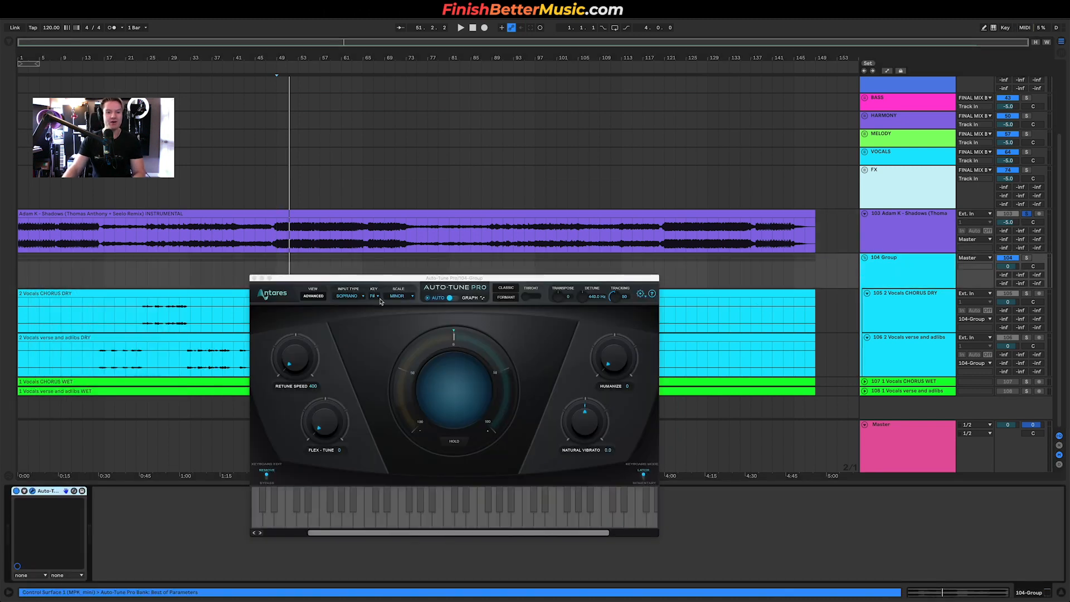
drag(350, 279, 525, 72)
click(429, 69)
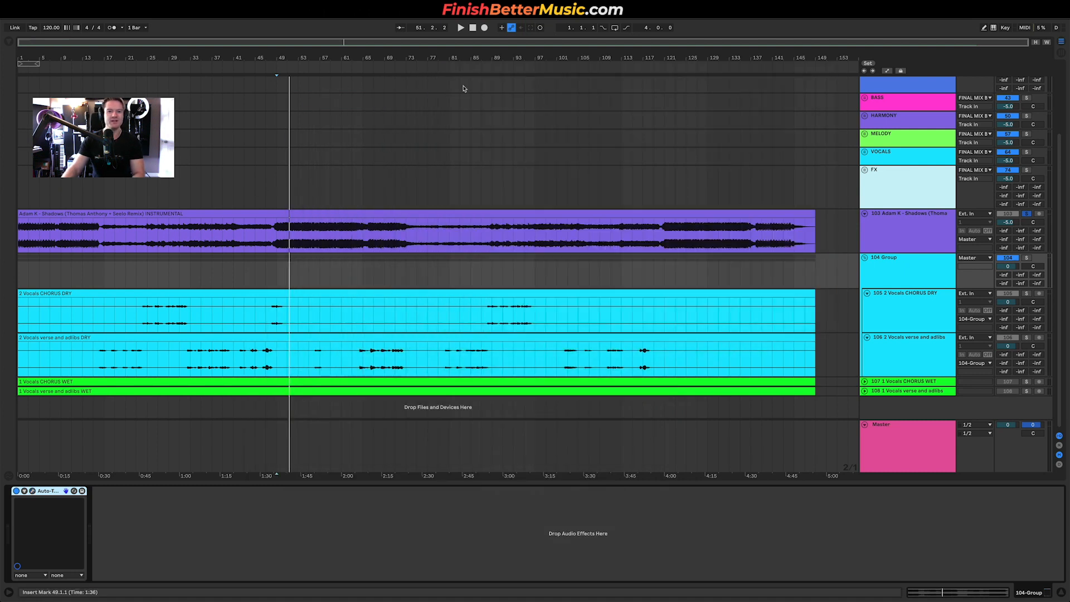
- Listen to the instrumental from bar 25 and from bar 33
click(137, 230)
key(space)
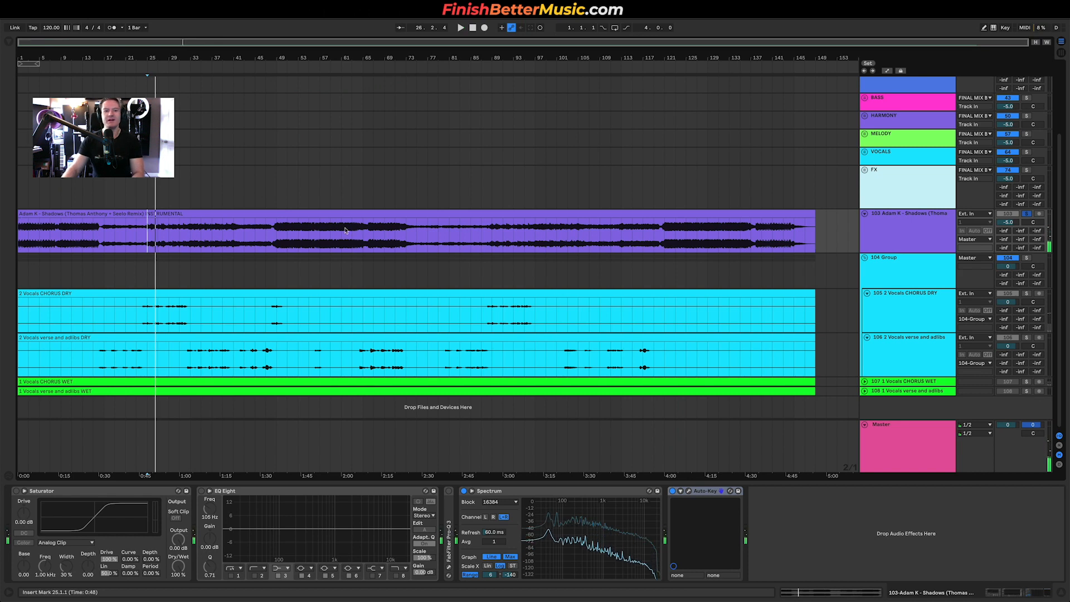
click(190, 242)
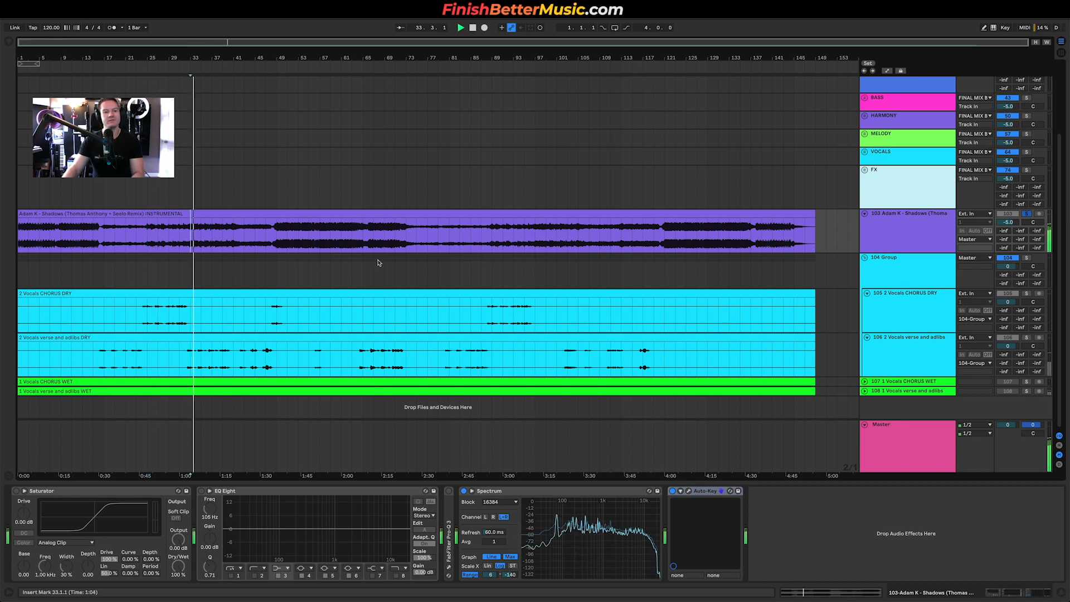
key(space)
- Solo the 104 Group vocals alongside the instrumental, and play from bar 33 with the group track selected
click(1026, 258)
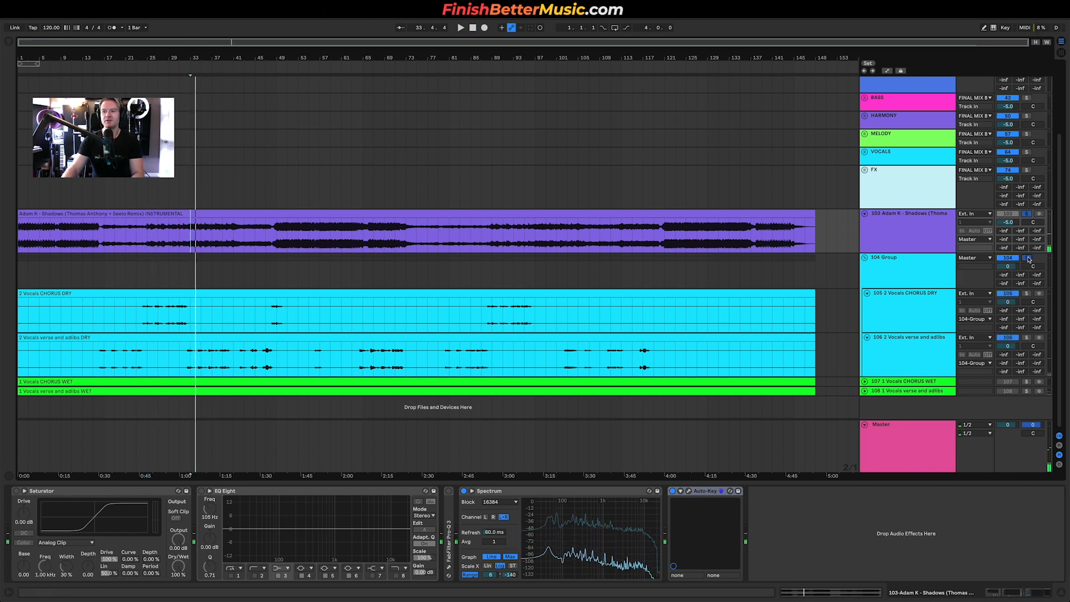
key(space)
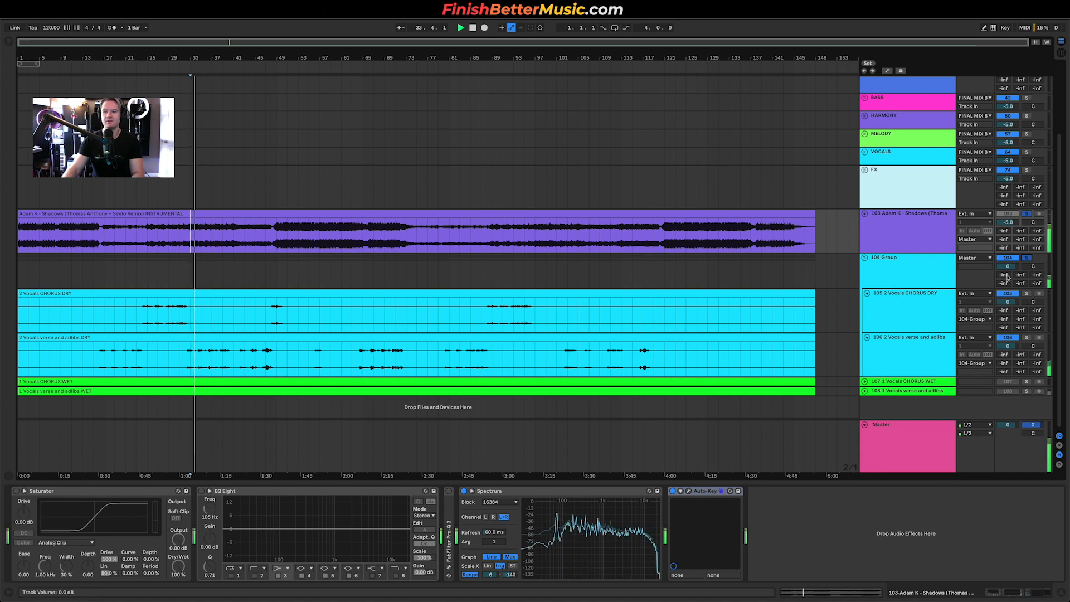
click(920, 270)
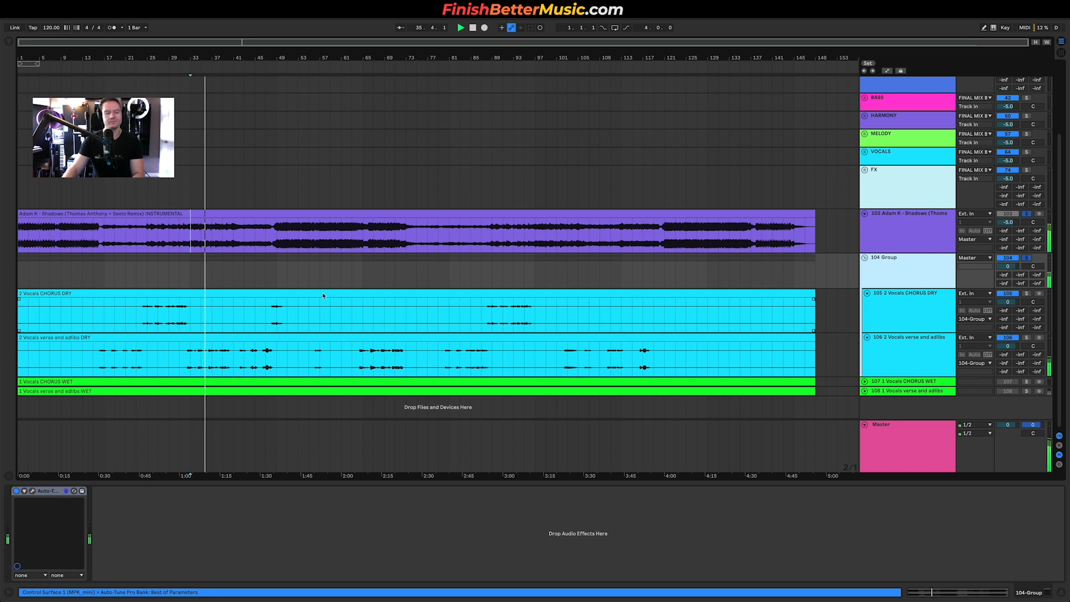
- Listen to the soloed instrumental and vocals from bar 47, and select bars 17 to 81 of the instrumental
click(266, 244)
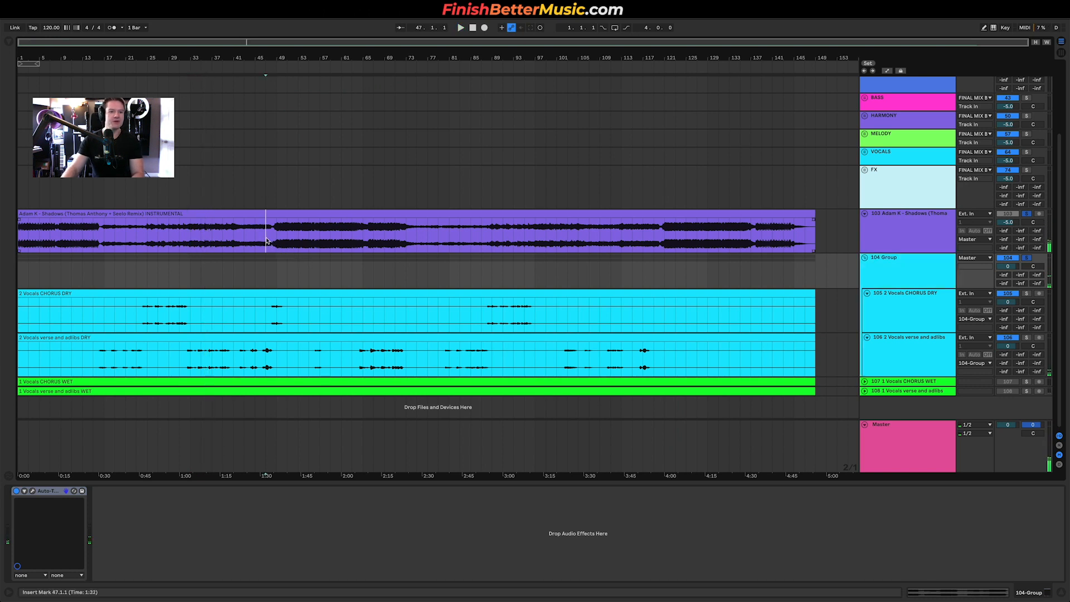
scroll(251, 256, up, 1)
scroll(248, 257, down, 1)
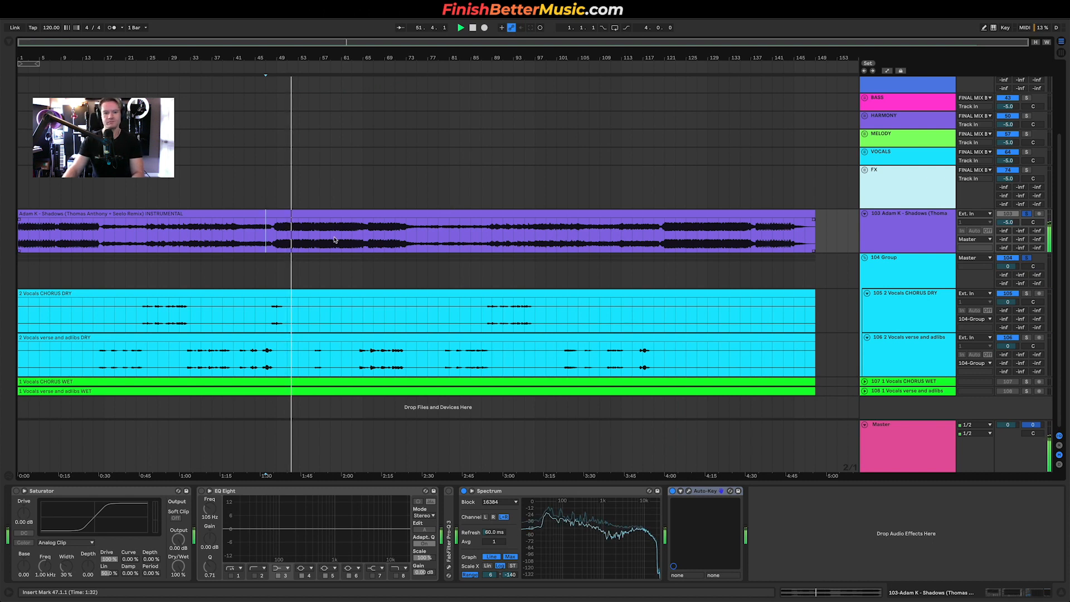
key(space)
drag(104, 234, 446, 241)
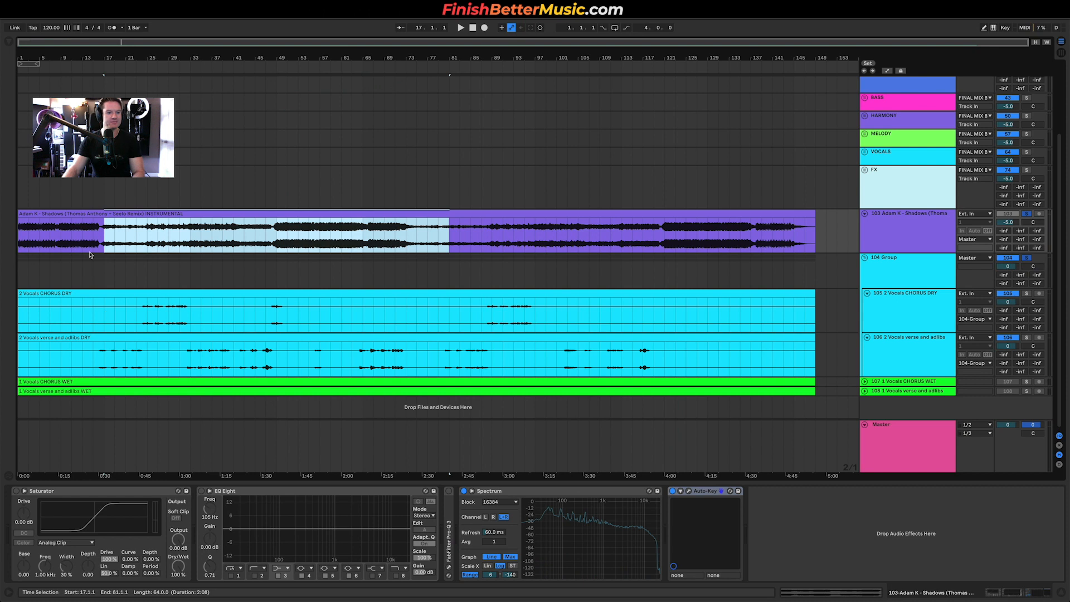
- Solo only the 104 Group and place its Auto-Tune Pro window clear of the vocal tracks
click(1026, 259)
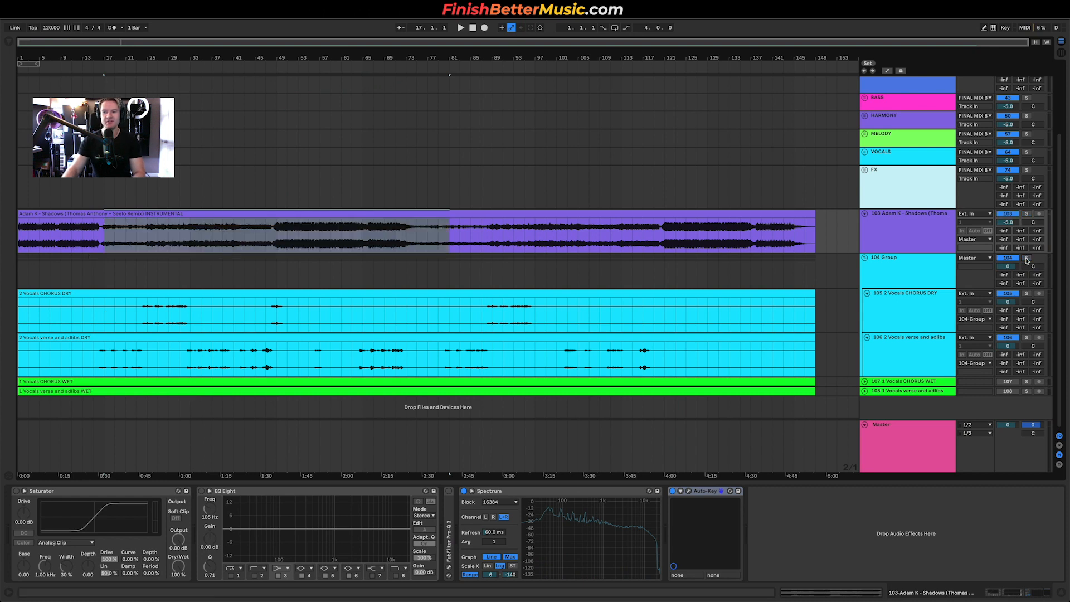
scroll(58, 340, up, 5)
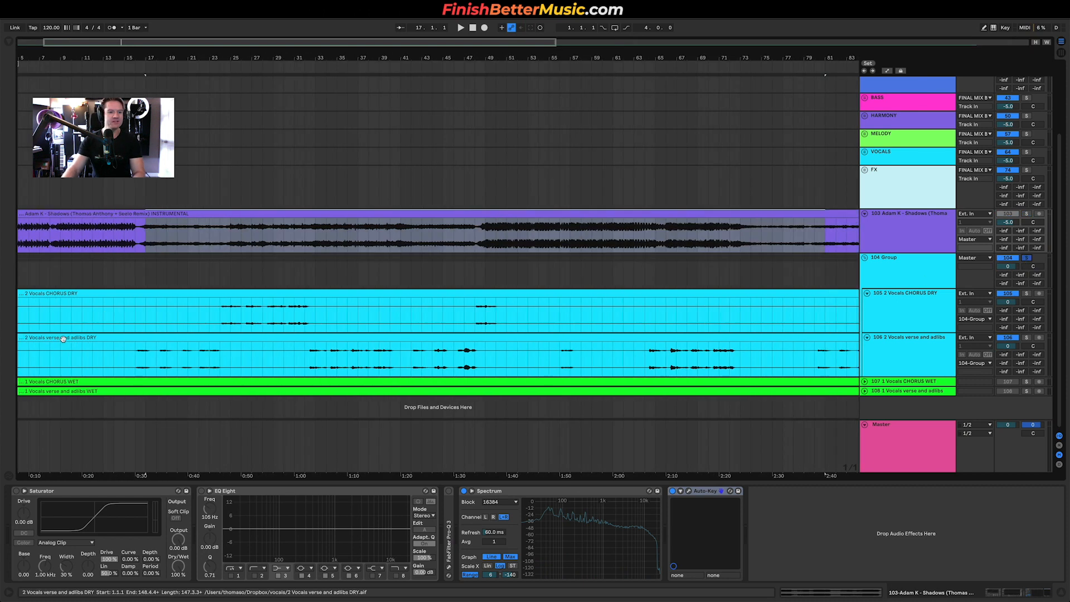
click(890, 348)
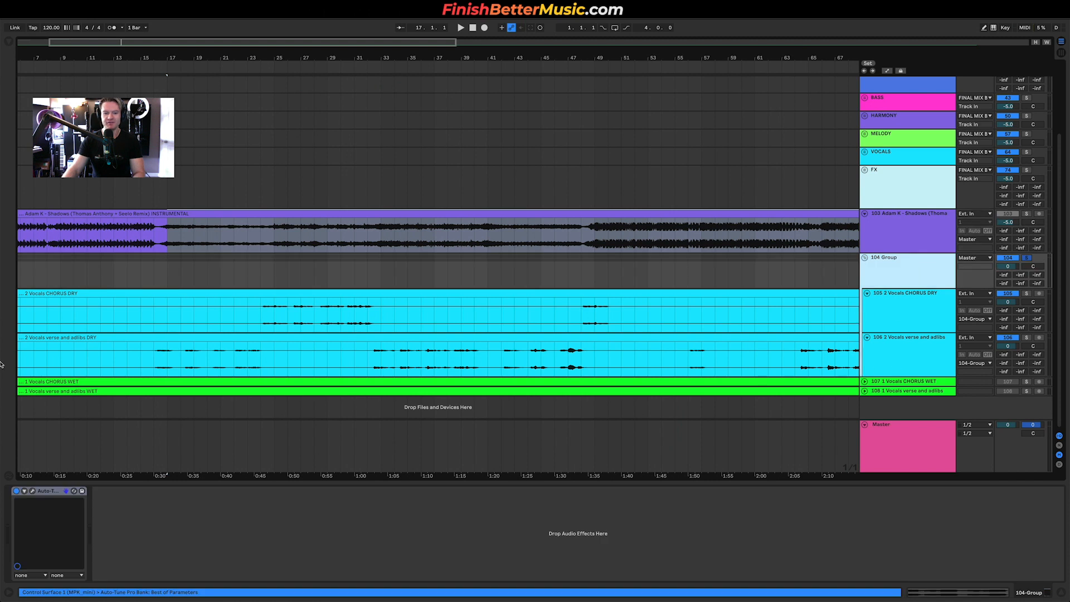
scroll(279, 352, down, 5)
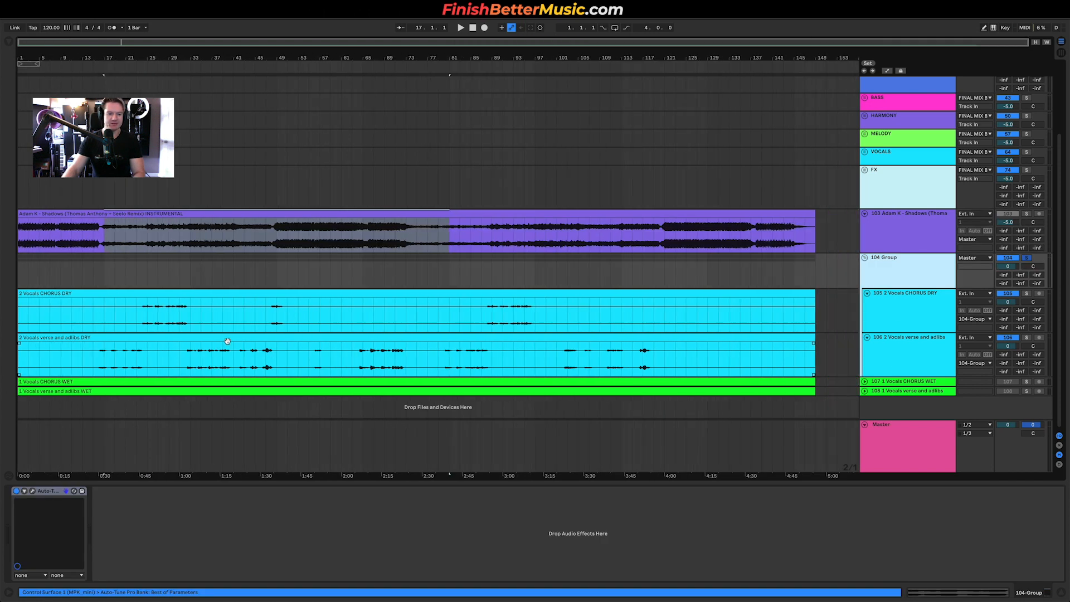
scroll(129, 346, up, 5)
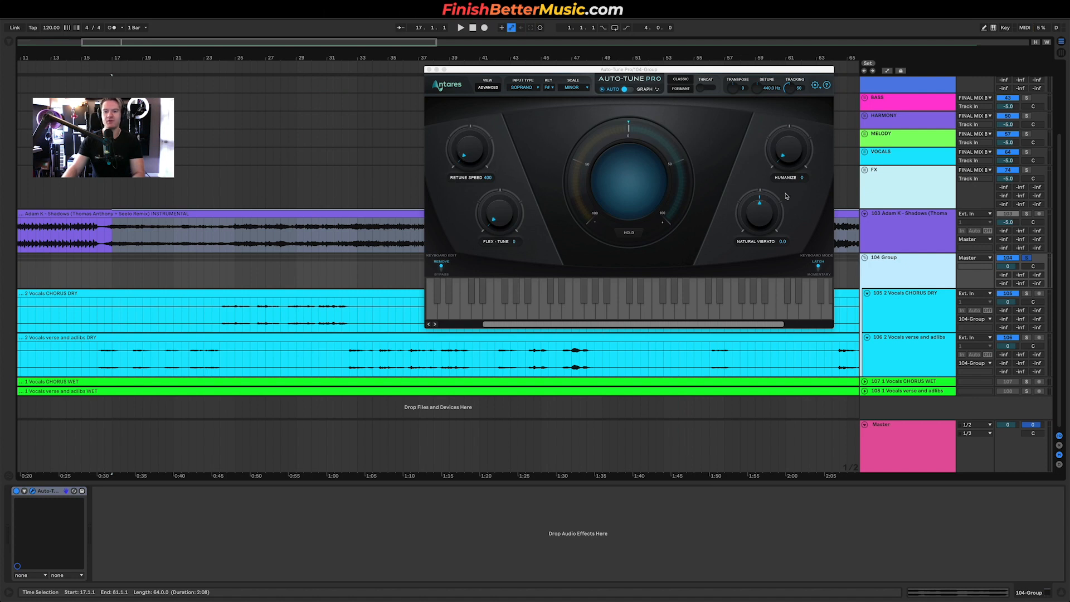
drag(630, 69, 489, 27)
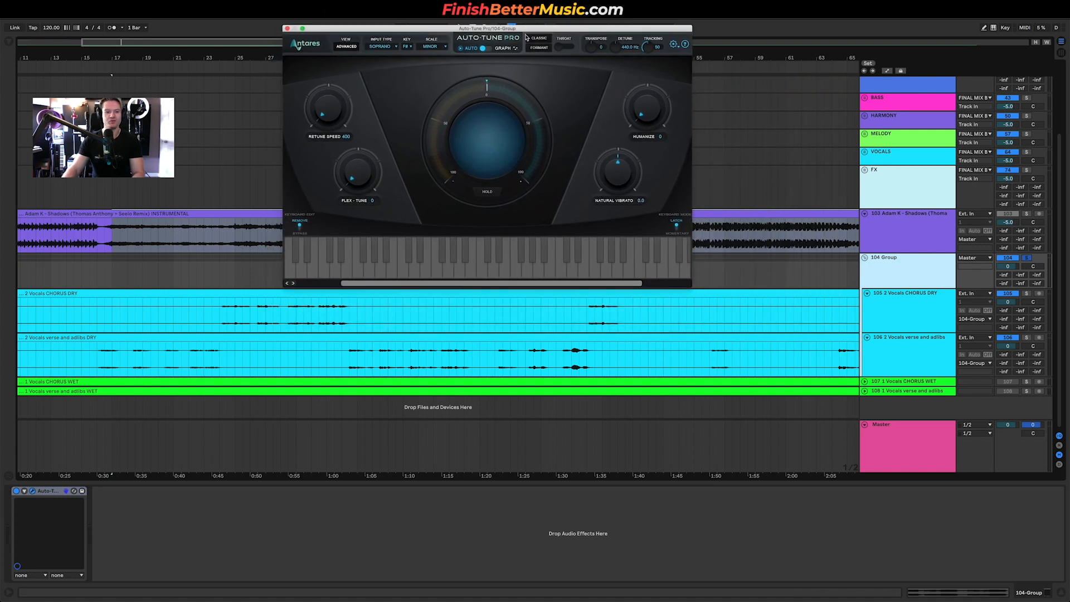
- Listen to the soloed dry chorus vocals from bar 24 and again from bar 26.3
click(226, 308)
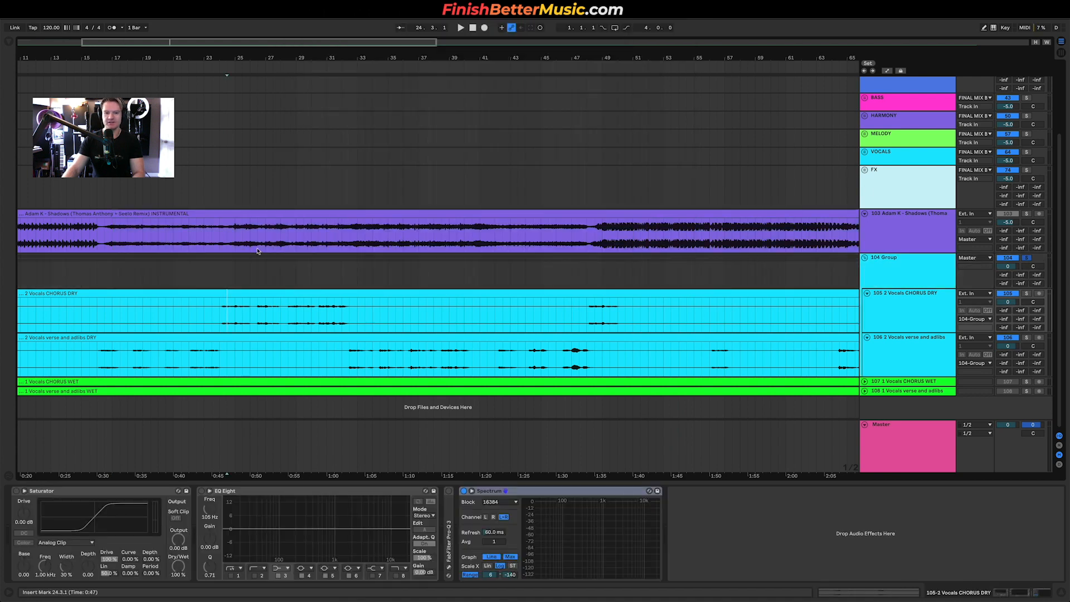
click(220, 276)
key(space)
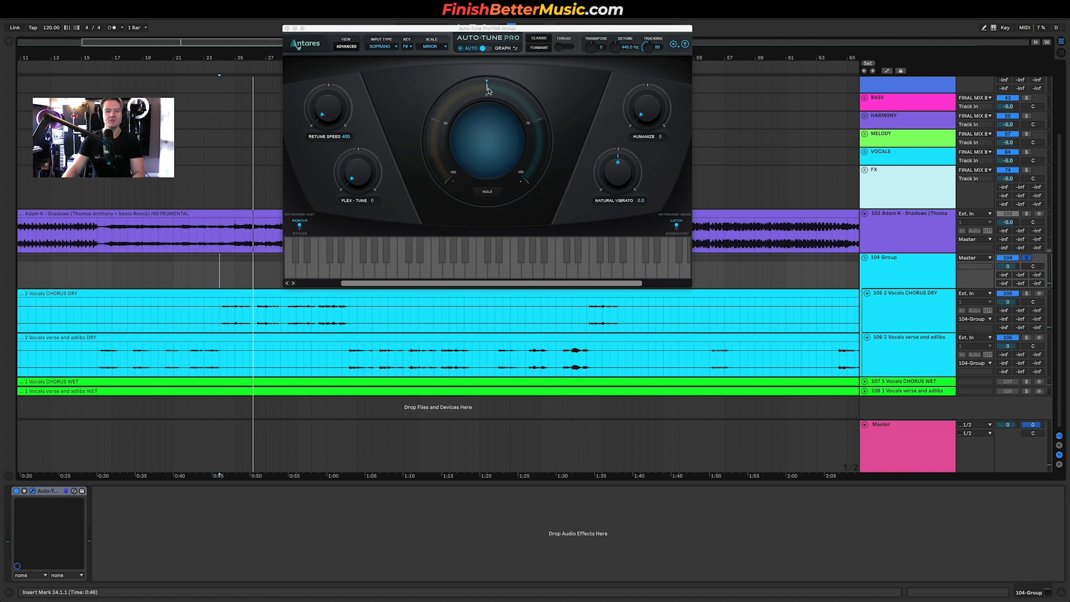
click(257, 278)
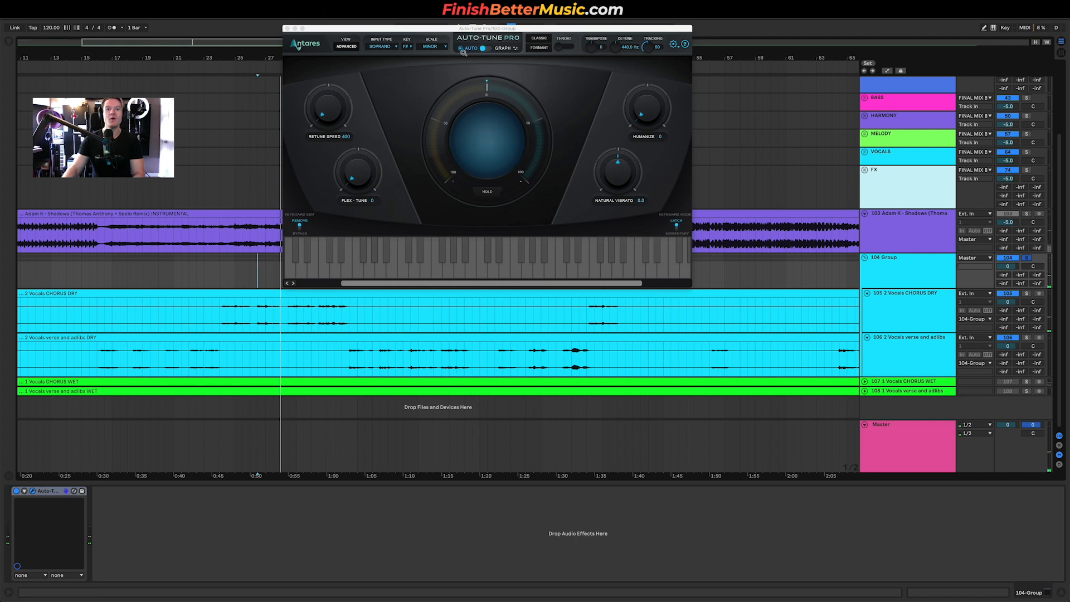
- Review the key and input type choices in Auto-Tune Pro, keeping F# and Soprano
click(409, 47)
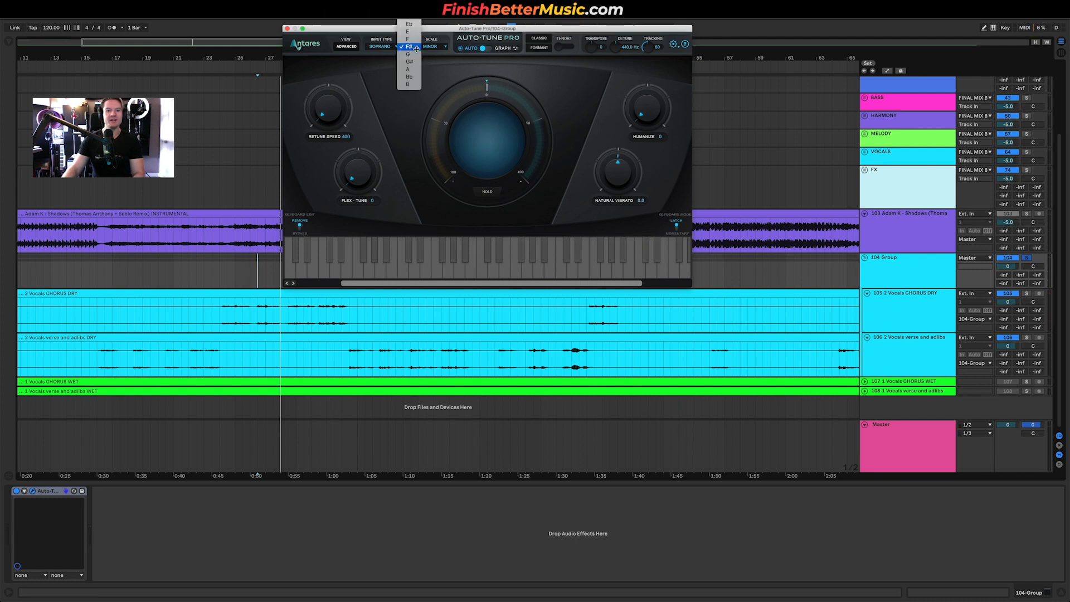
click(420, 48)
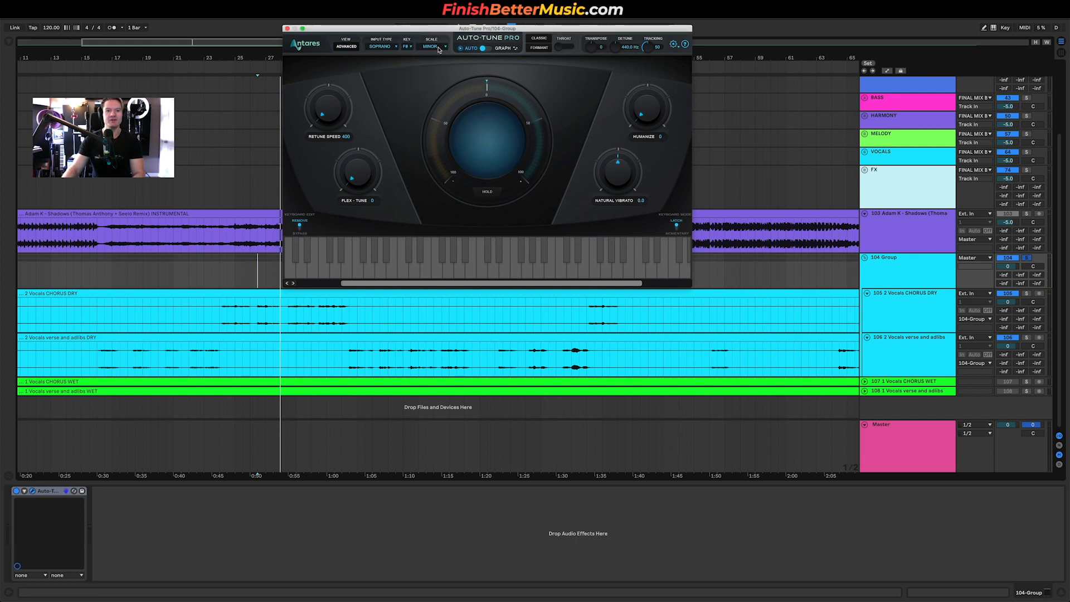
click(393, 48)
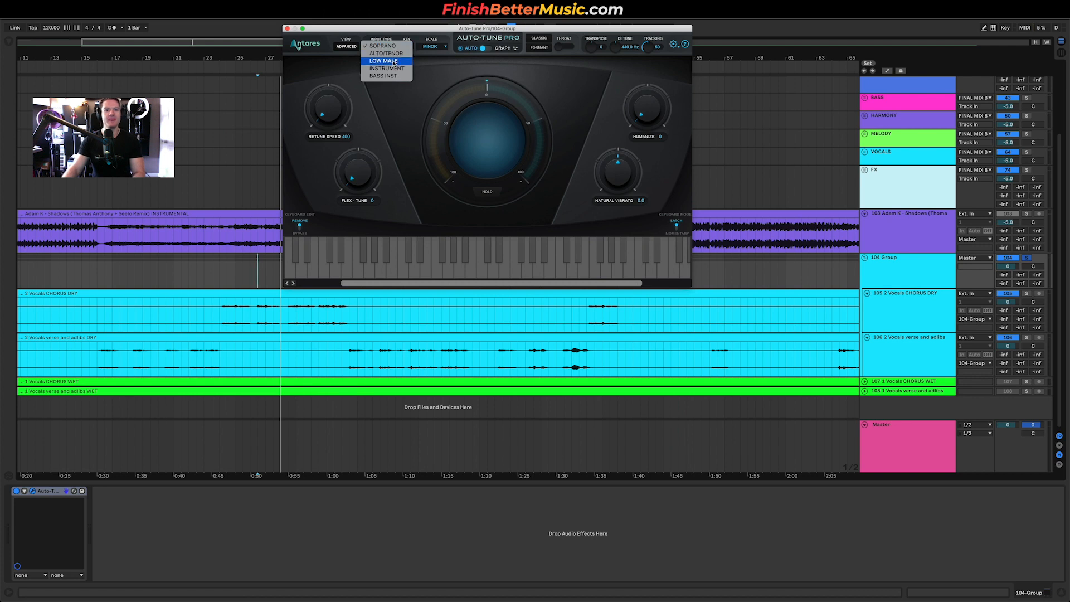
click(417, 87)
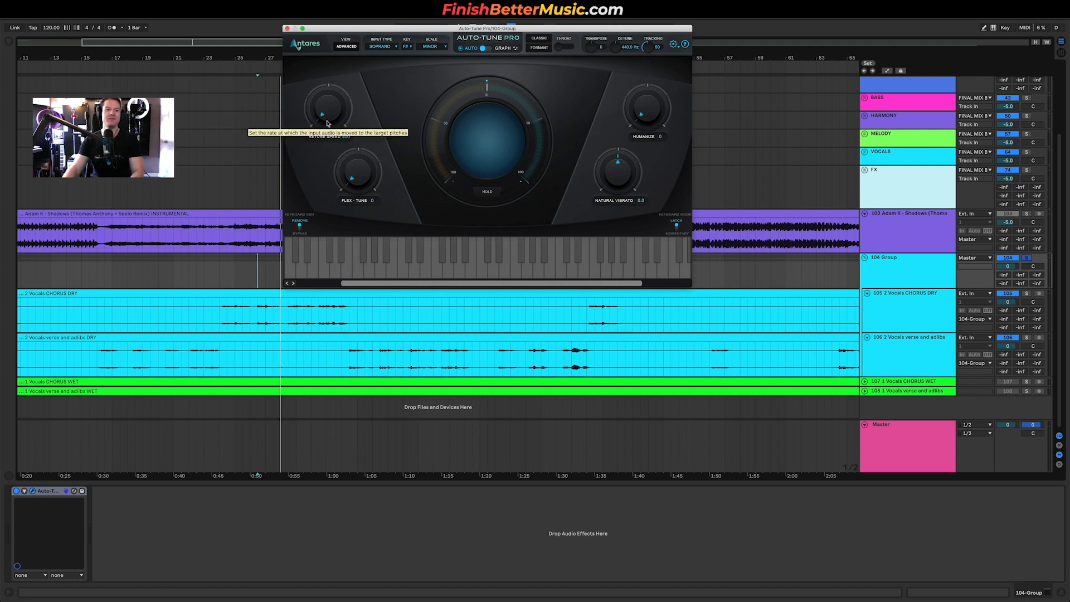
- Set Retune Speed to 0 and play the chorus vocals from bar 26.3 to hear hard tuning
drag(327, 123, 327, 89)
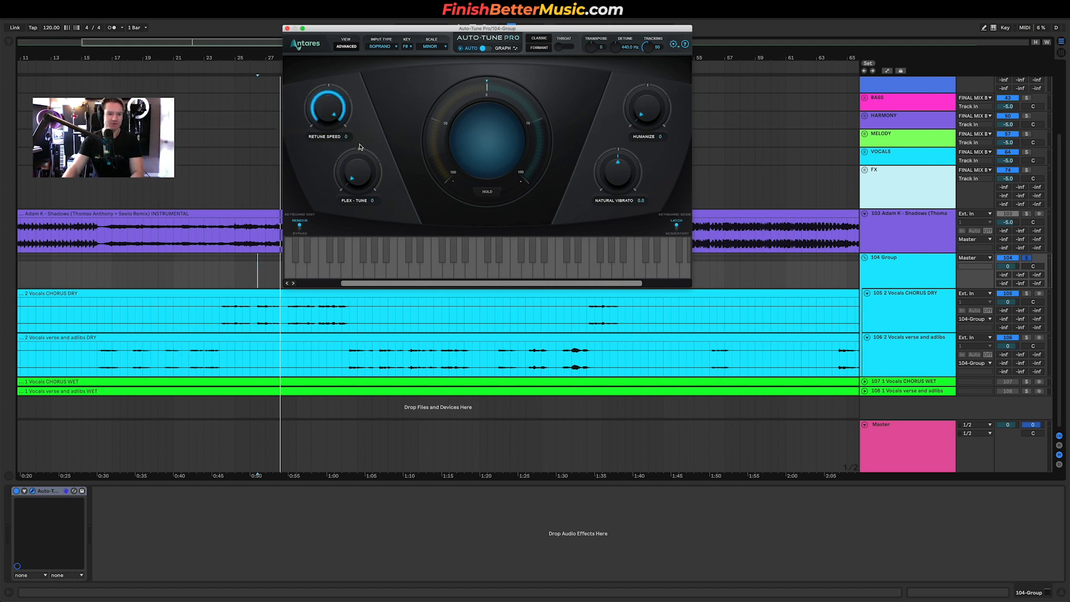
key(space)
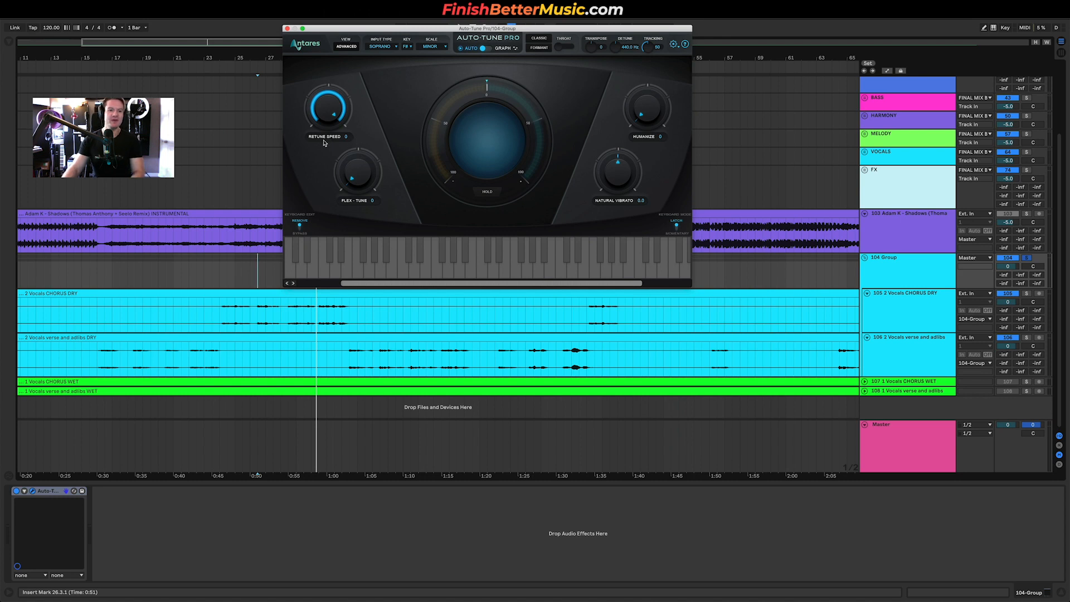
key(space)
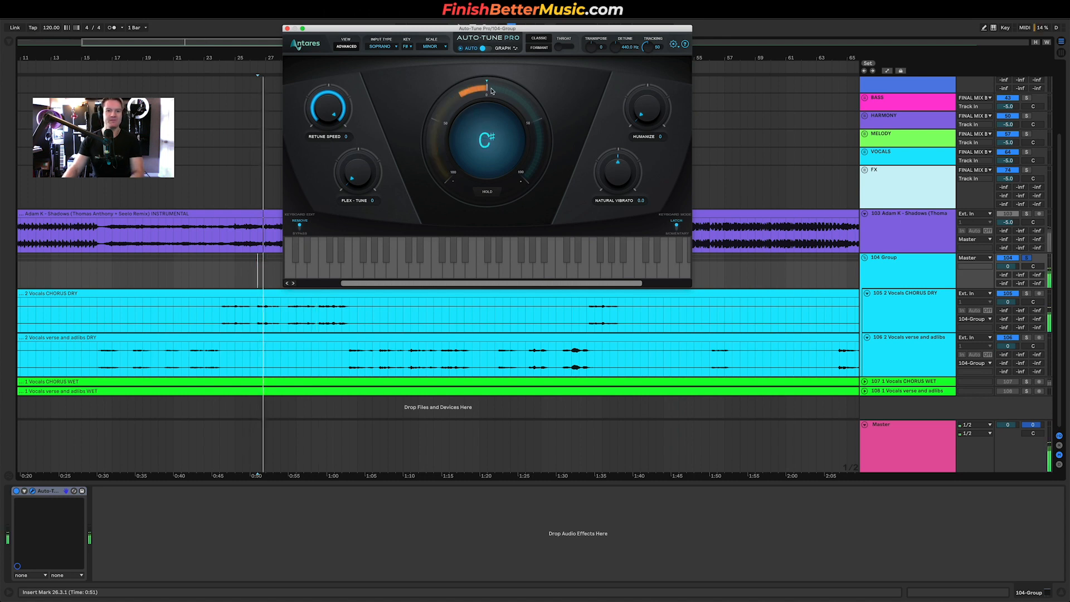
- Try Flex-Tune at 100 and lower amounts and Humanize at 72, returning both to 0
drag(358, 172, 358, 112)
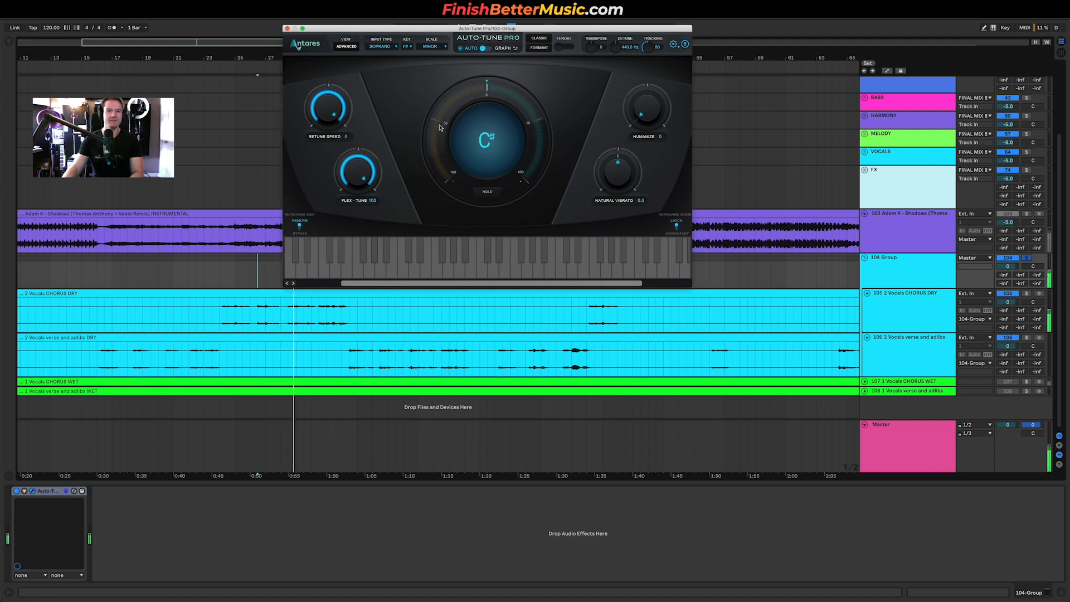
drag(362, 177, 362, 195)
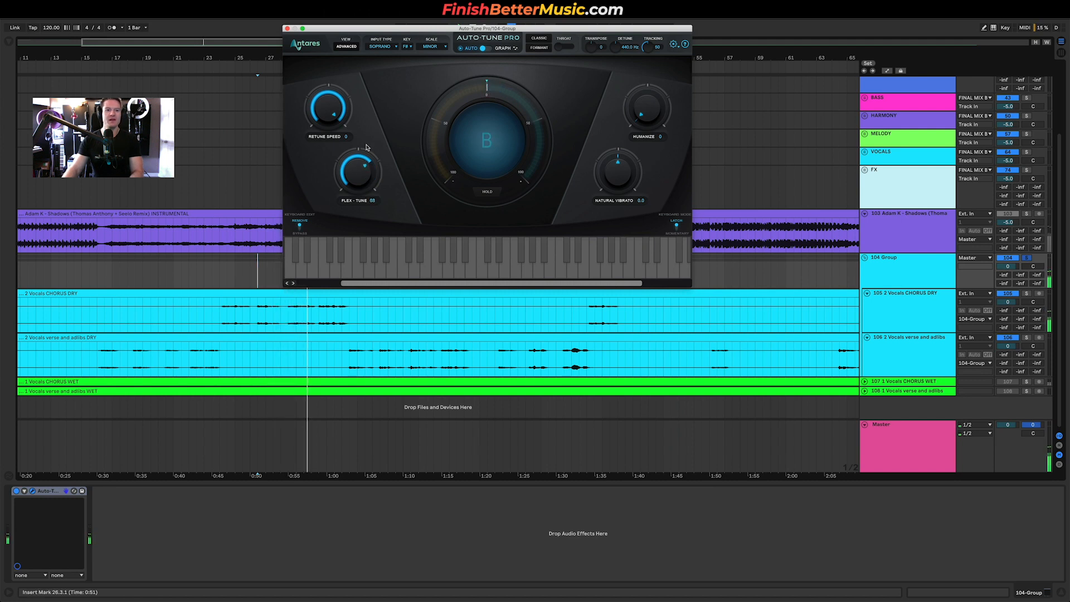
drag(367, 182, 367, 217)
drag(647, 112, 639, 24)
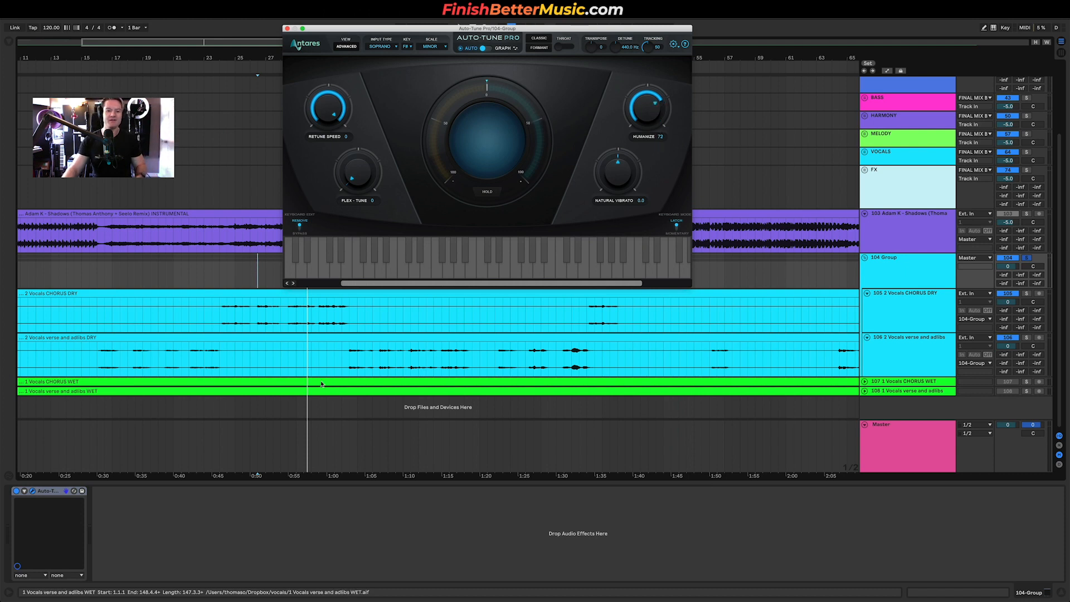
drag(653, 116, 652, 289)
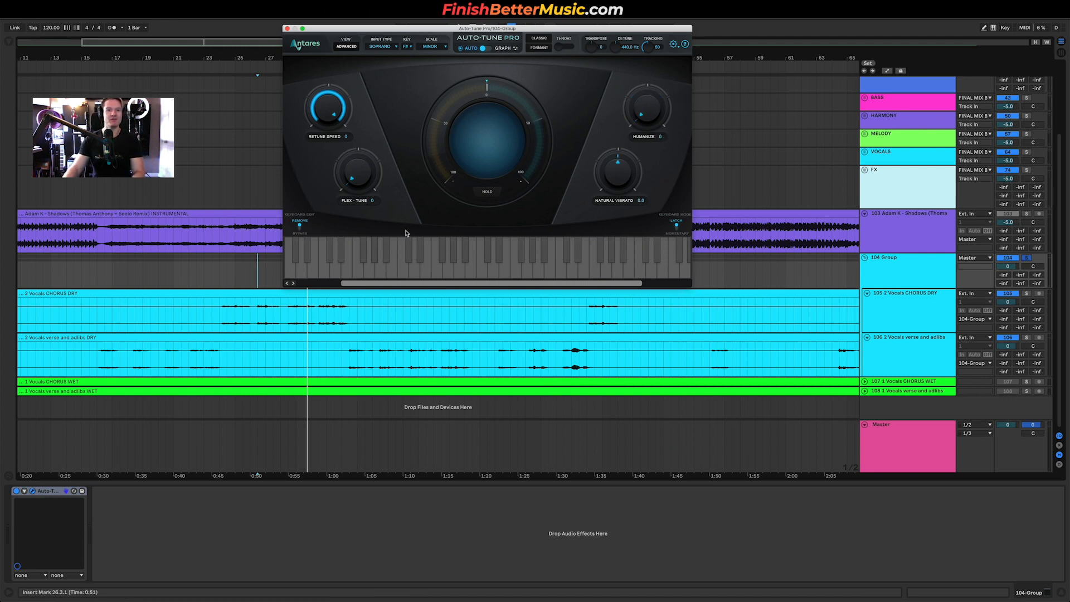
- Play the chorus vocals starting with Retune Speed at 400, and set Retune Speed to 17 and Flex-Tune to 40
drag(331, 102, 329, 134)
key(space)
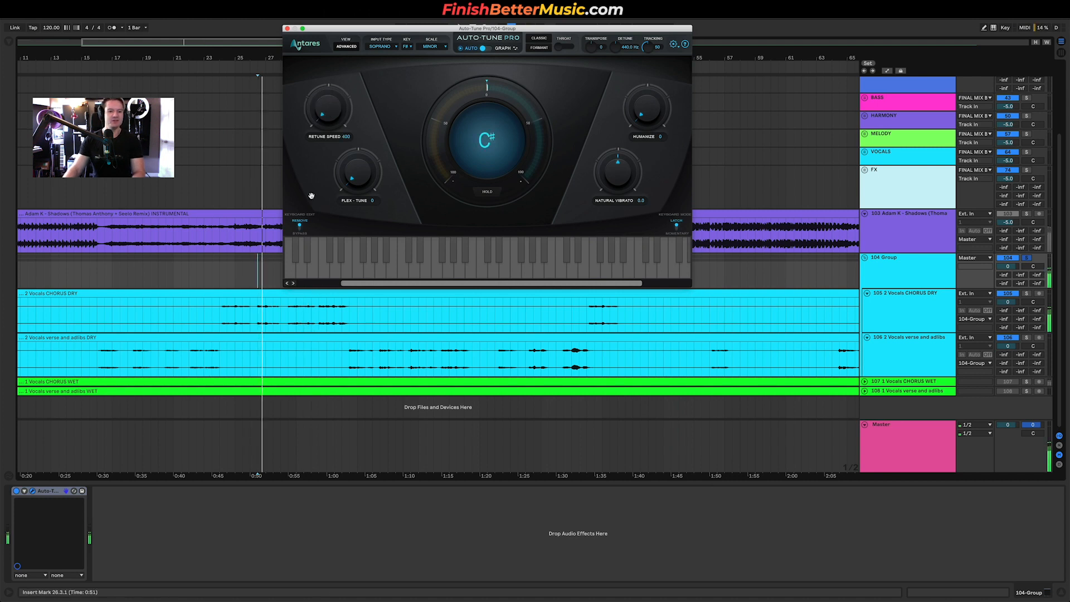
drag(328, 97, 332, 49)
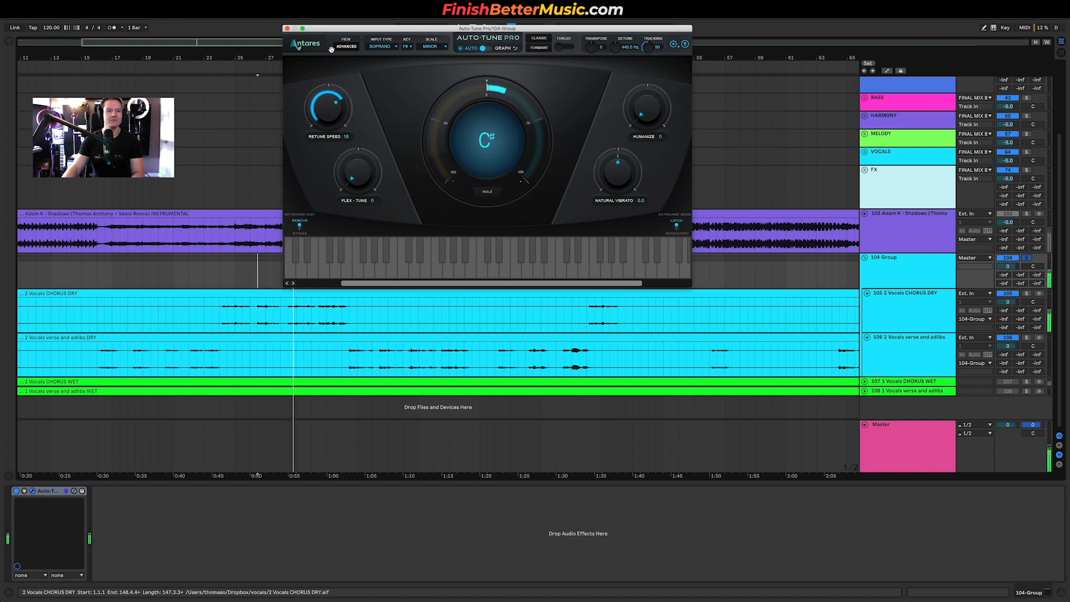
drag(332, 49, 333, 50)
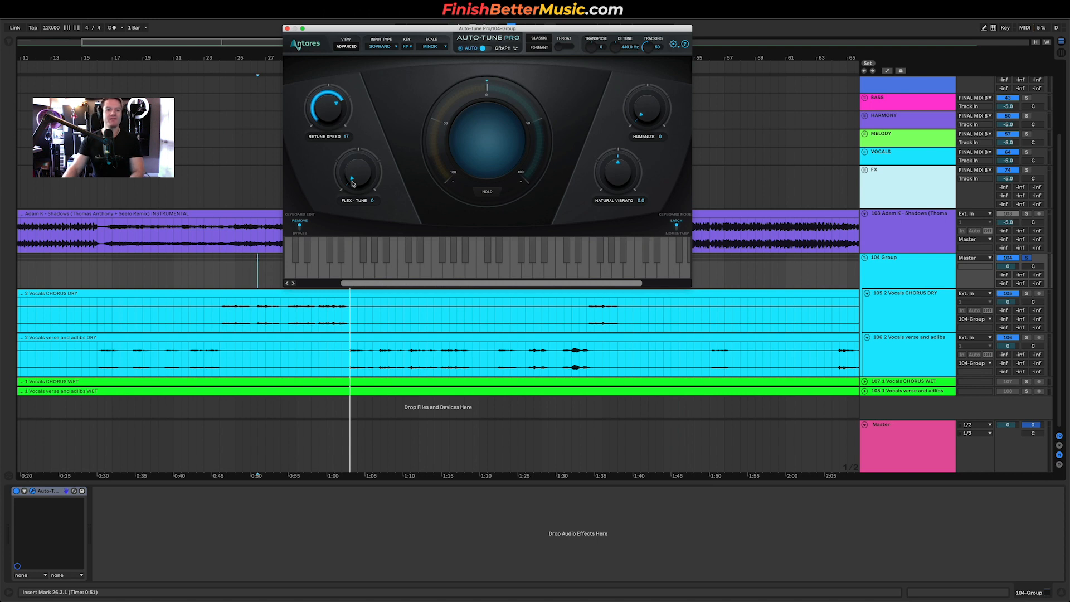
key(space)
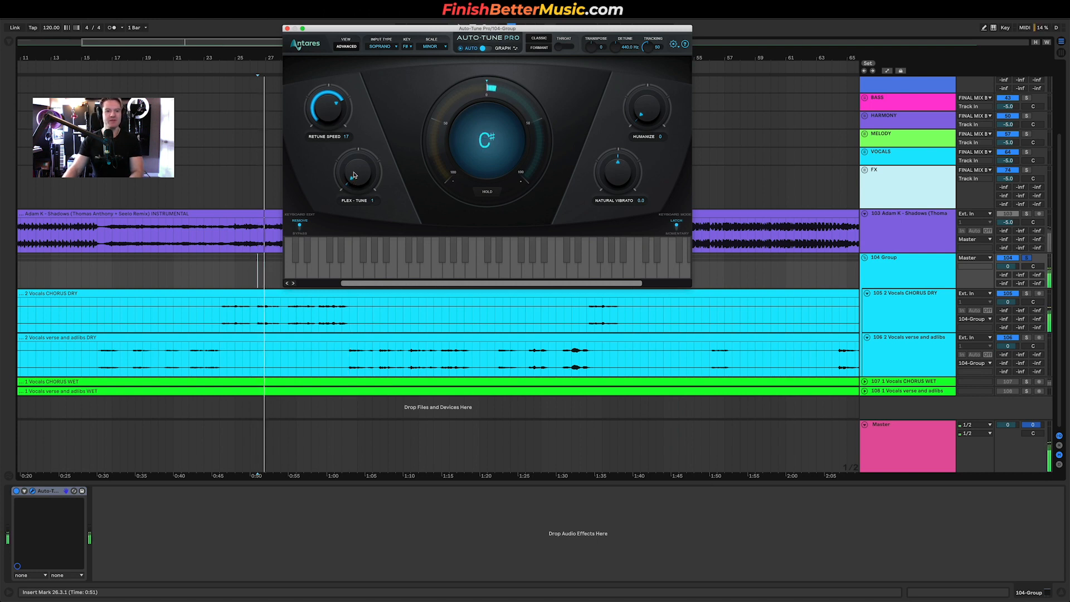
drag(353, 176, 355, 147)
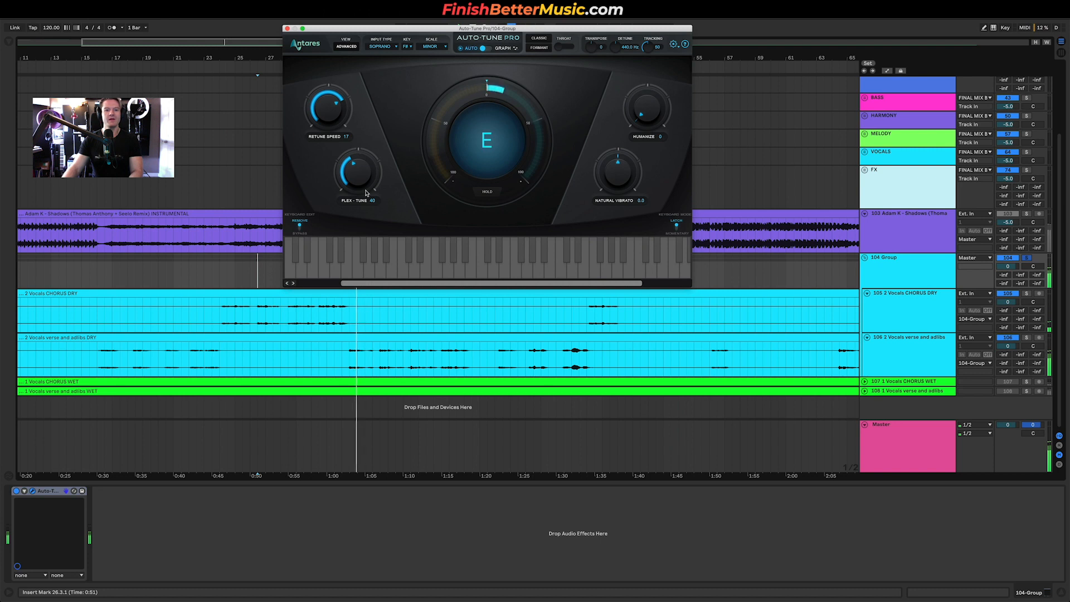
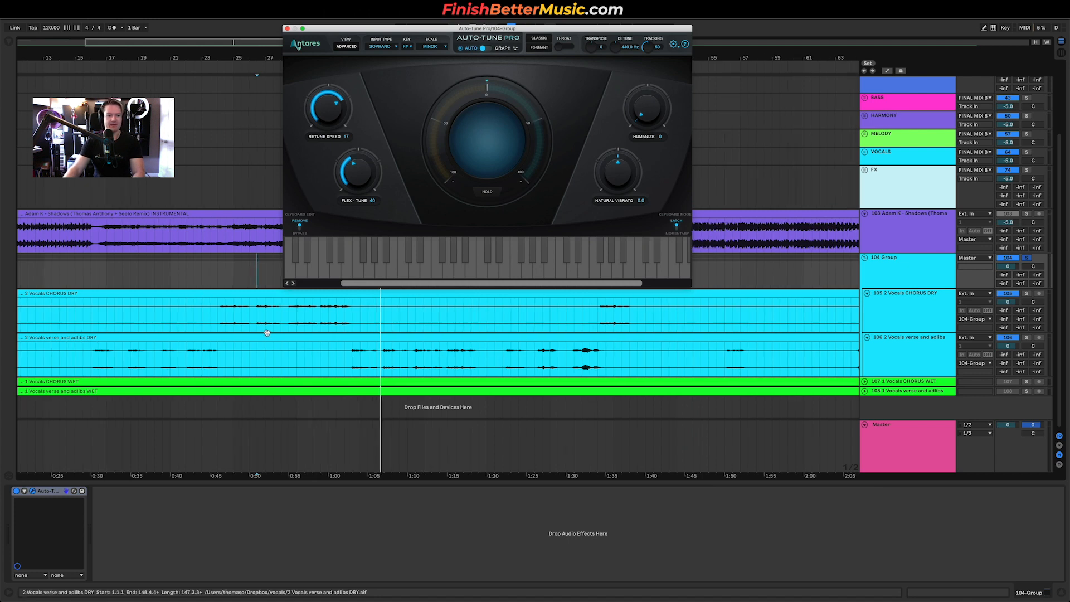
- Highlight the first chorus phrases, bars 24 to 33, in the 2 Vocals CHORUS DRY clip
scroll(267, 333, up, 5)
scroll(267, 333, down, 10)
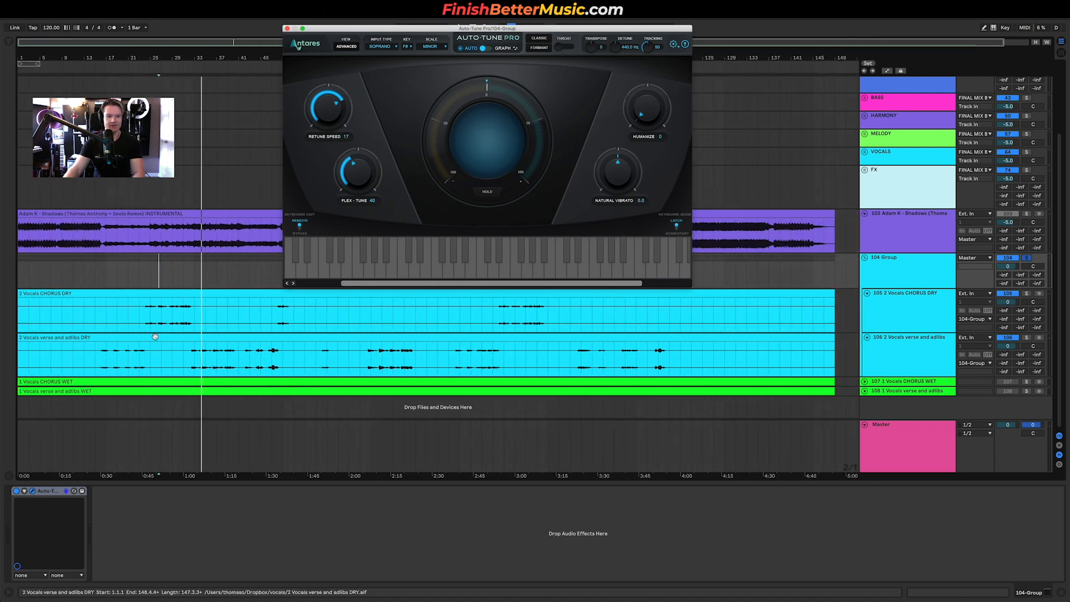
scroll(155, 336, up, 4)
scroll(164, 340, up, 1)
scroll(165, 341, left, 2)
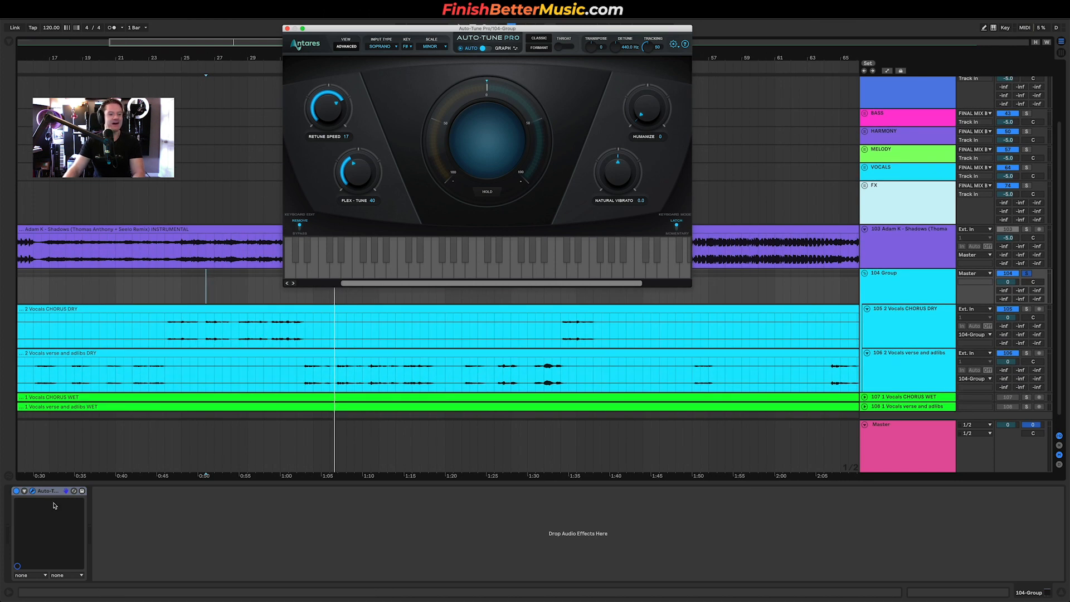
drag(166, 321, 314, 324)
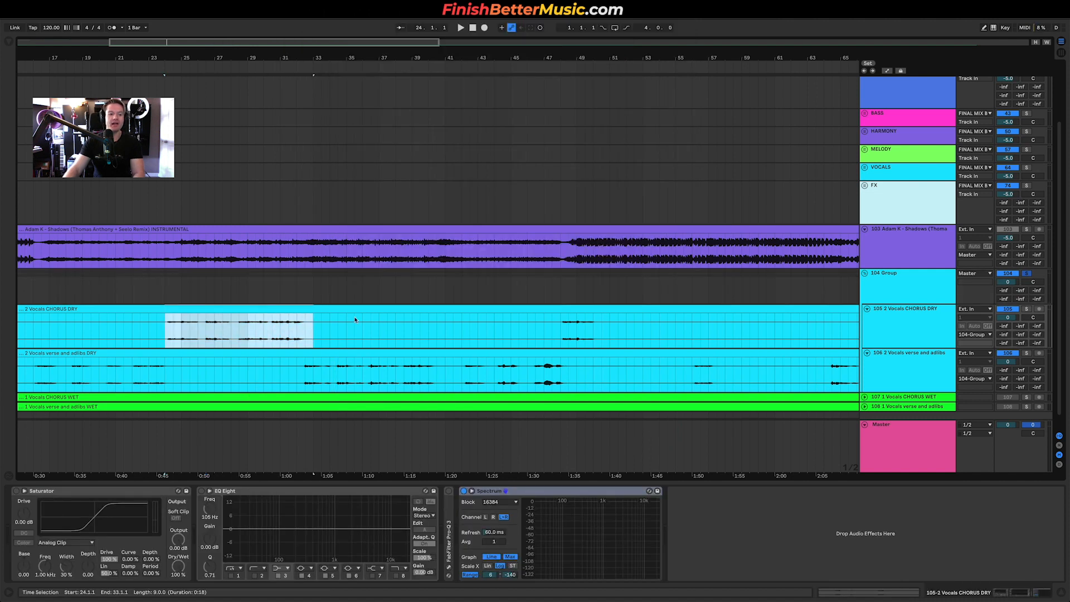
- Play the end of the chorus vocals from bar 30.3 with the 104 Group's Auto-Tune Pro window open
click(181, 287)
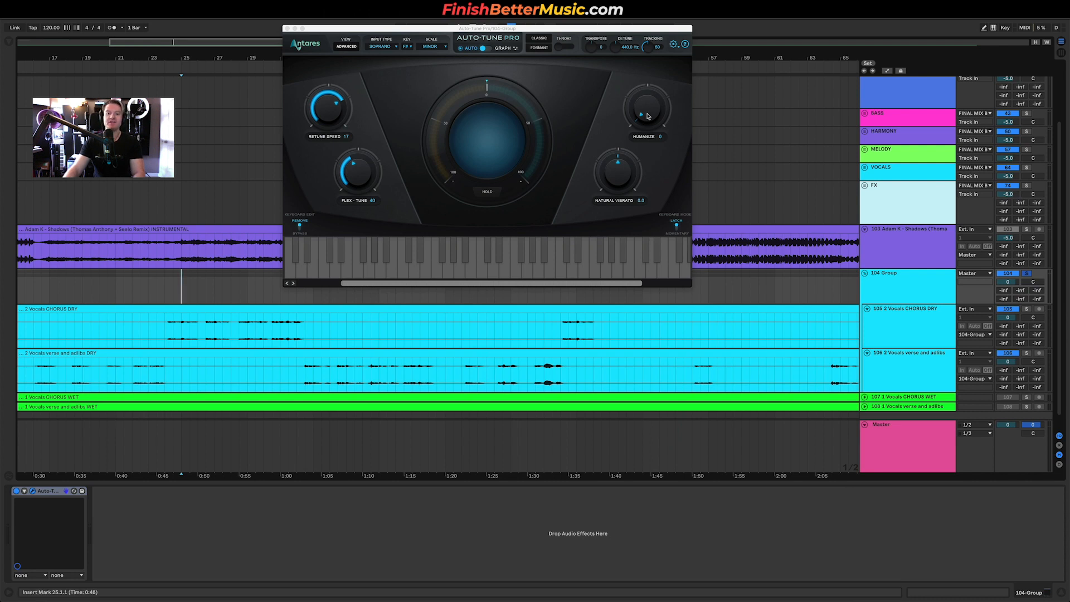
click(272, 297)
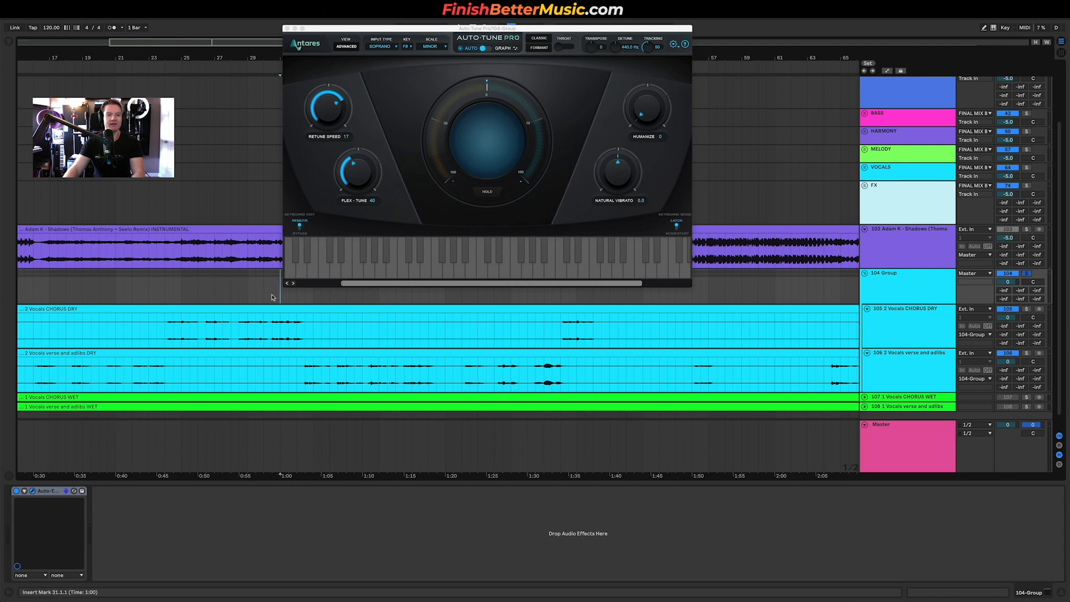
key(space)
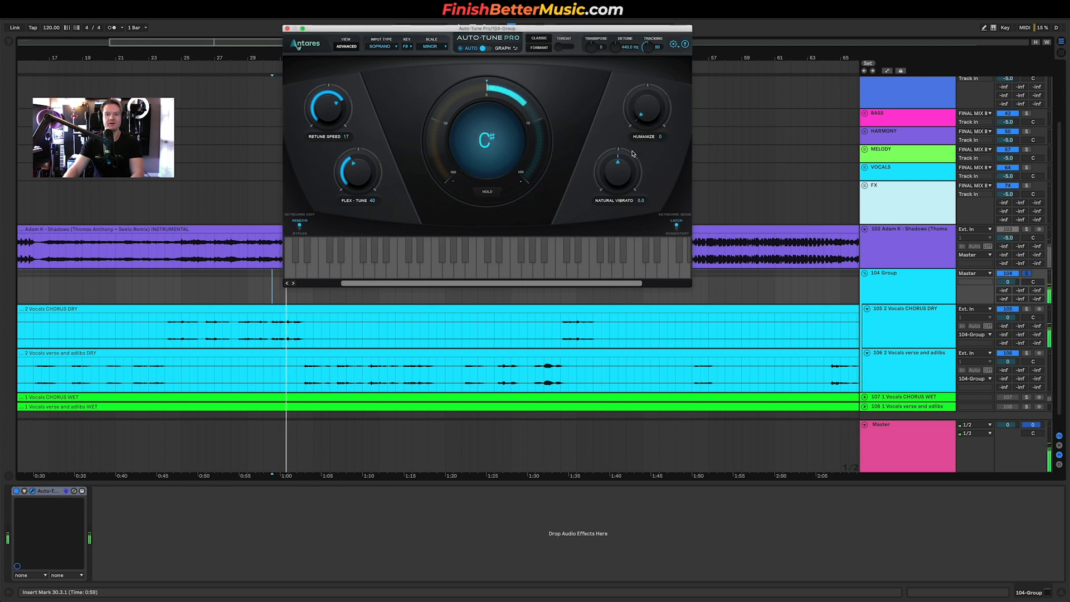
- Try Humanize at 100 and 30 while playing the vocals, continue playback from bar 33, and return Humanize to 0
drag(646, 108, 646, 47)
key(space)
key(space)
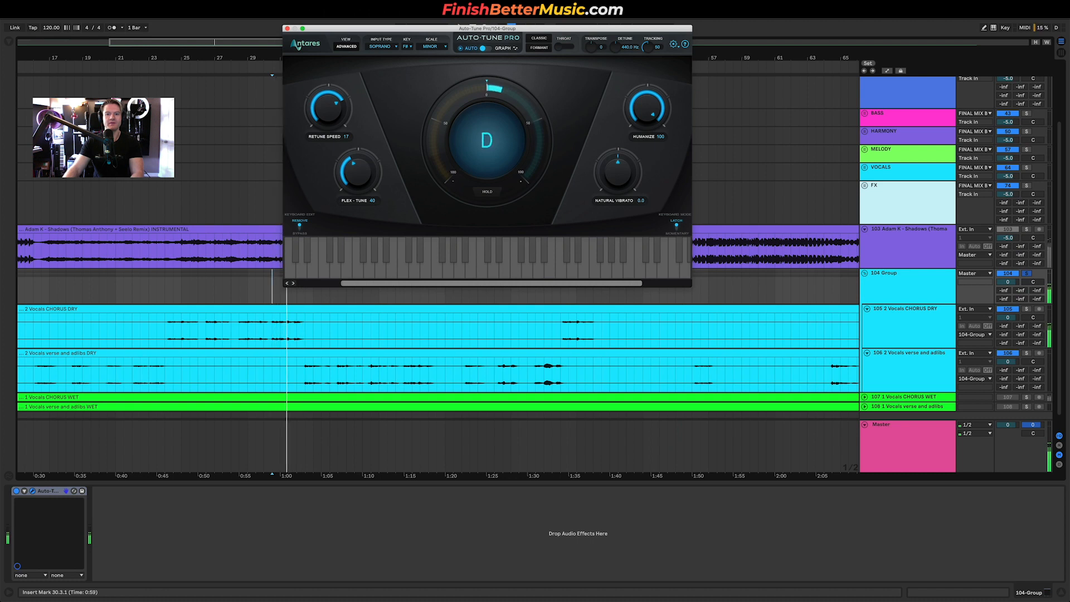
drag(654, 61, 653, 100)
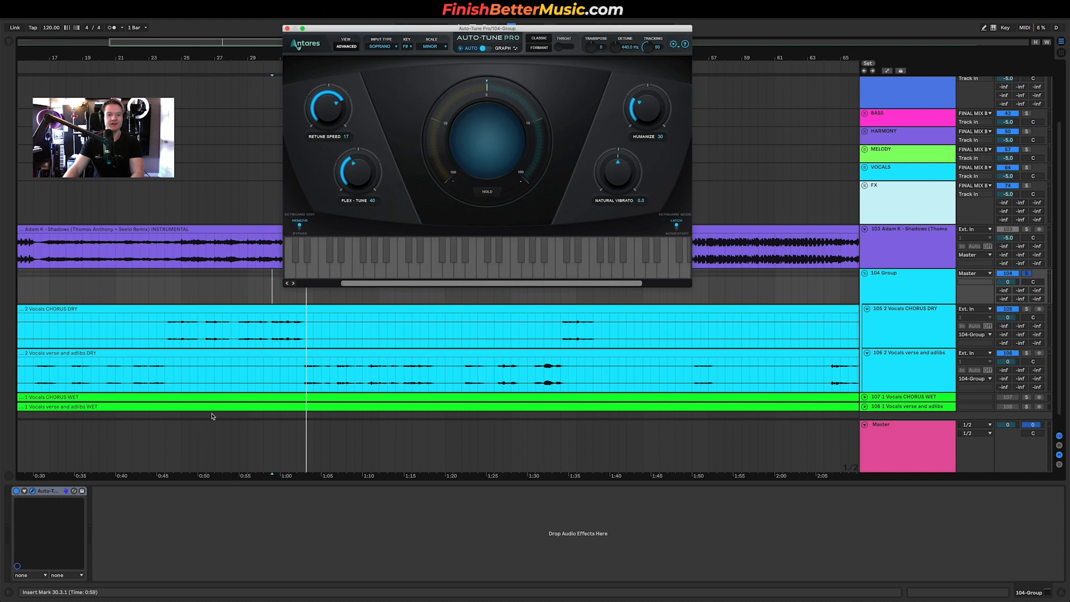
click(314, 302)
key(space)
drag(655, 103, 598, 263)
key(space)
key(space)
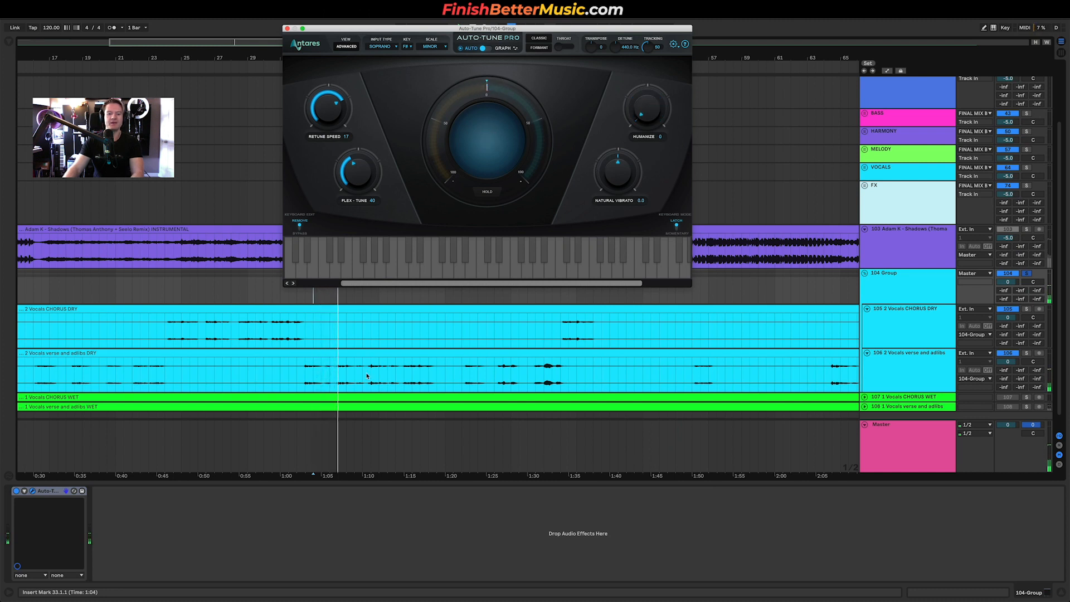
mouse_move(650, 102)
mouse_down()
mouse_move(645, 82)
mouse_move(644, 103)
mouse_up()
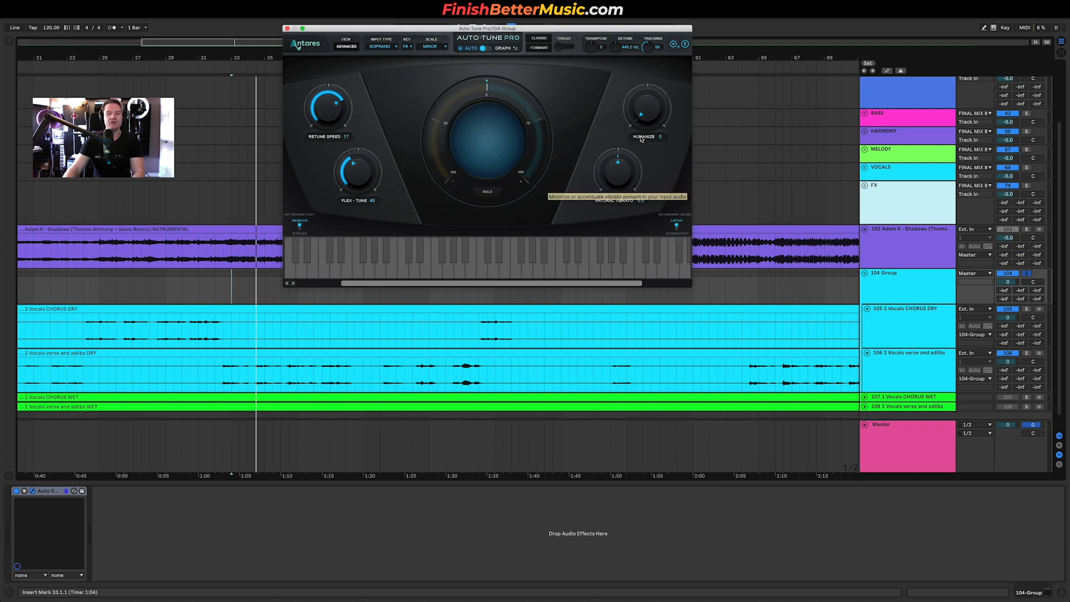
- Try Natural Vibrato at -12 while playing the vocals from bar 33, and reset it to 0
drag(626, 176, 612, 395)
key(space)
key(space)
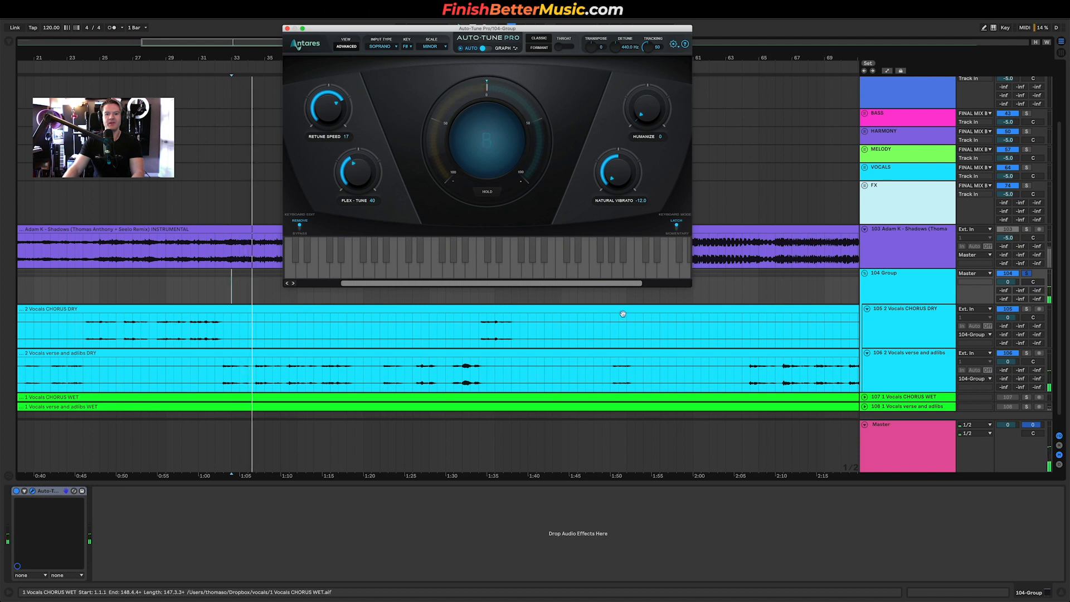
double_click(619, 183)
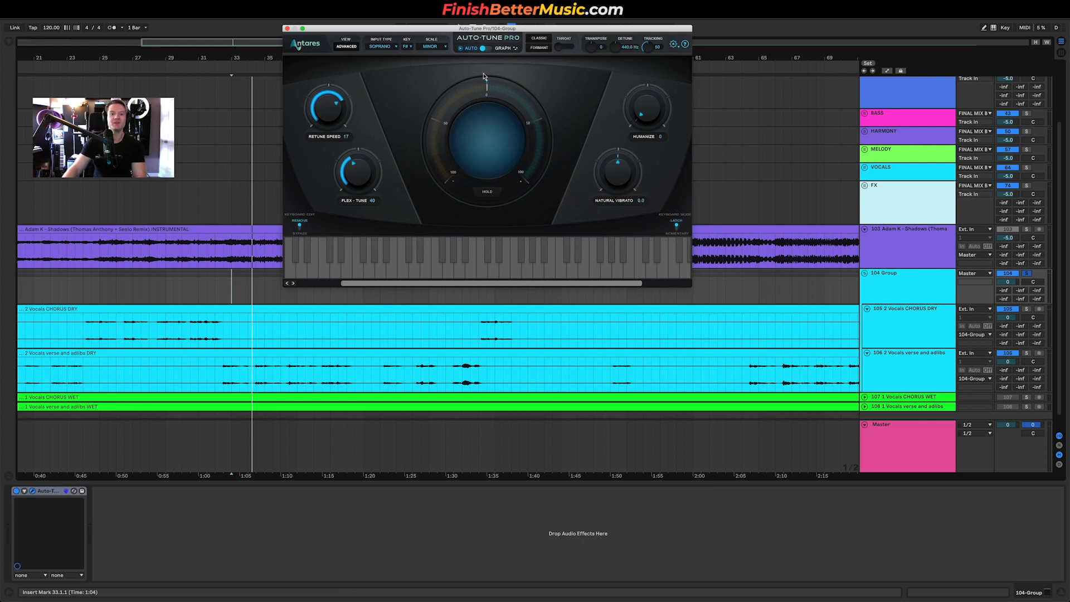
- Play the chorus from bar 24.3 in Classic mode with Retune Speed at 0, and turn Classic mode off
click(91, 297)
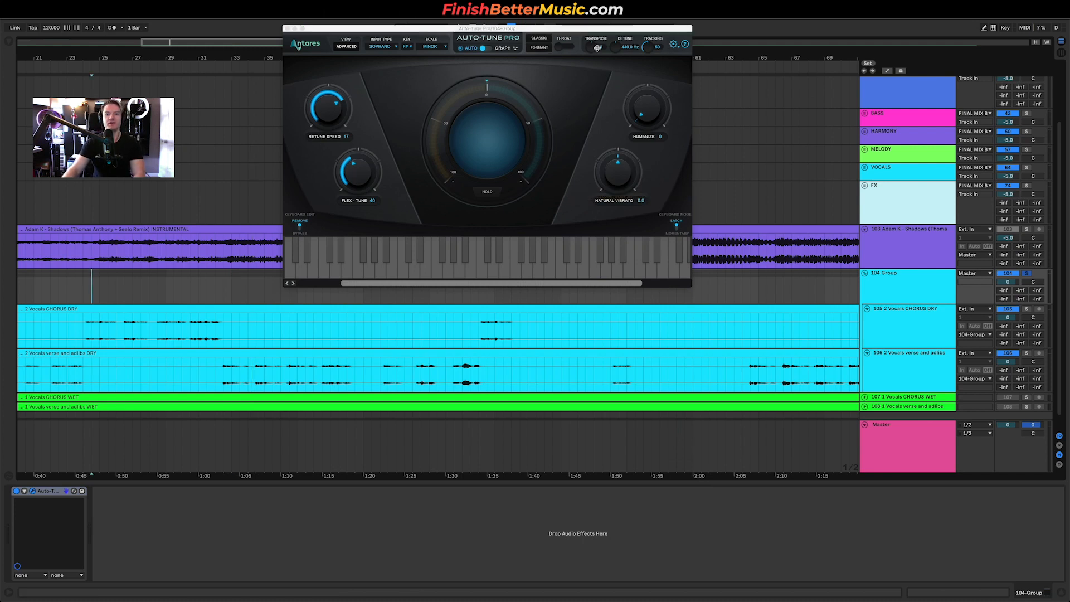
click(539, 39)
key(space)
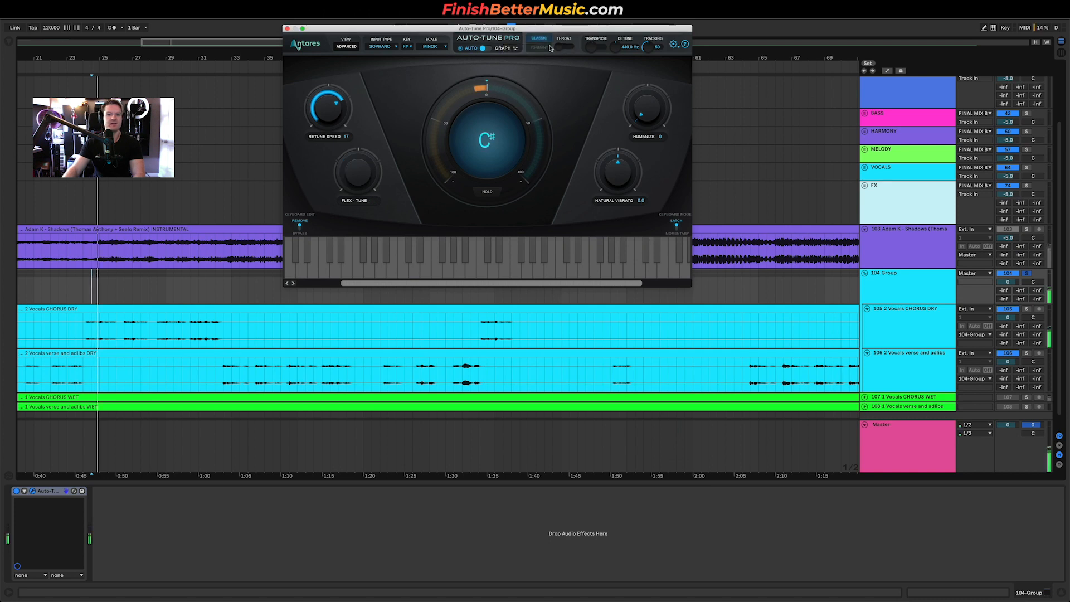
drag(336, 109, 338, 74)
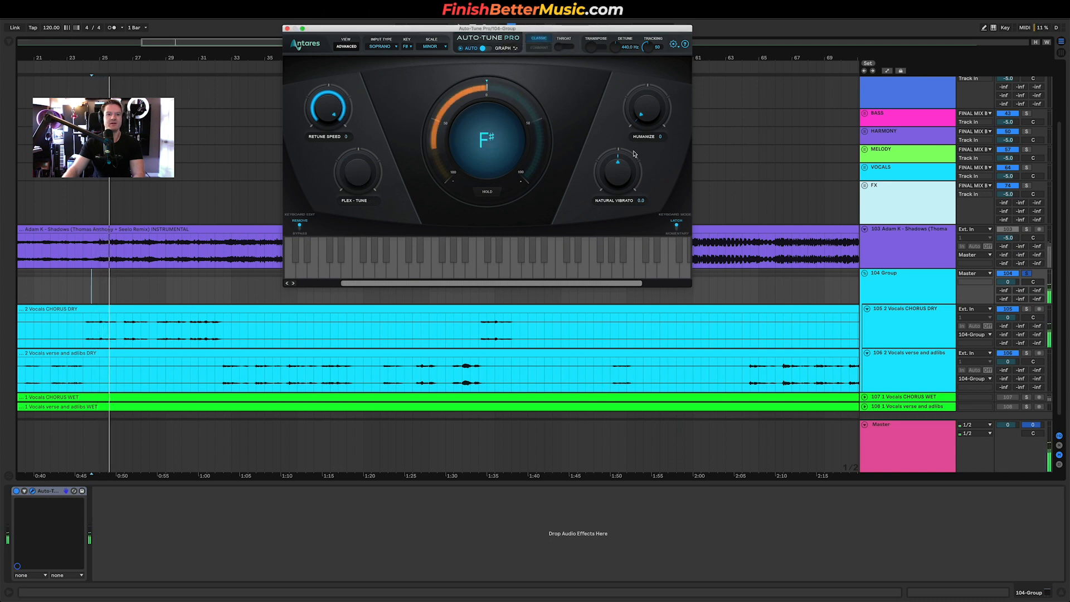
click(547, 40)
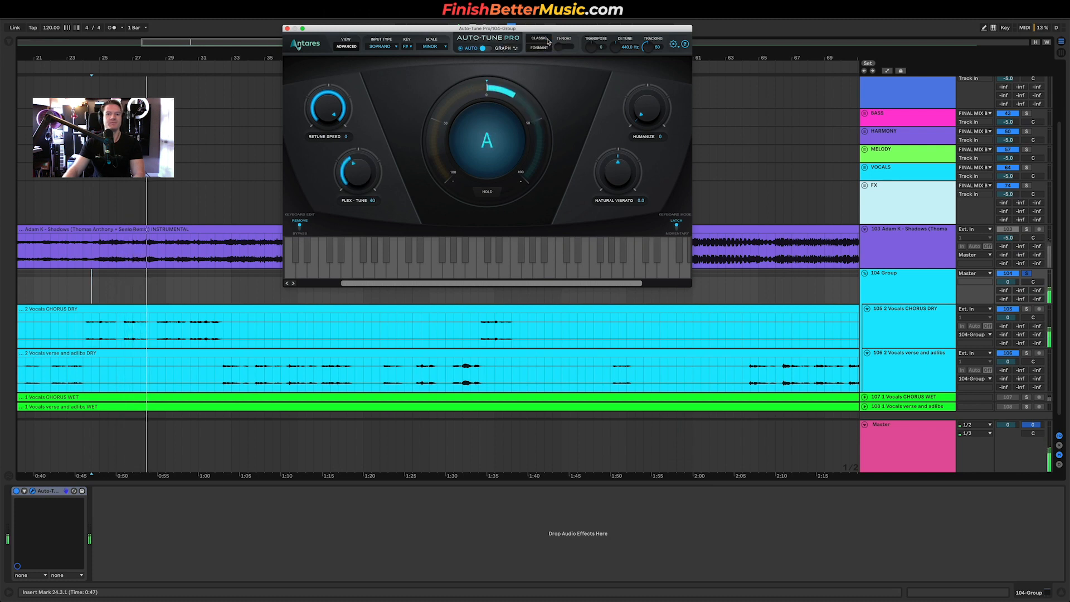
- Try Formant with Throat at 180 on the chorus, select bars 24 to 33 on the 104 Group, and turn Formant off
click(539, 48)
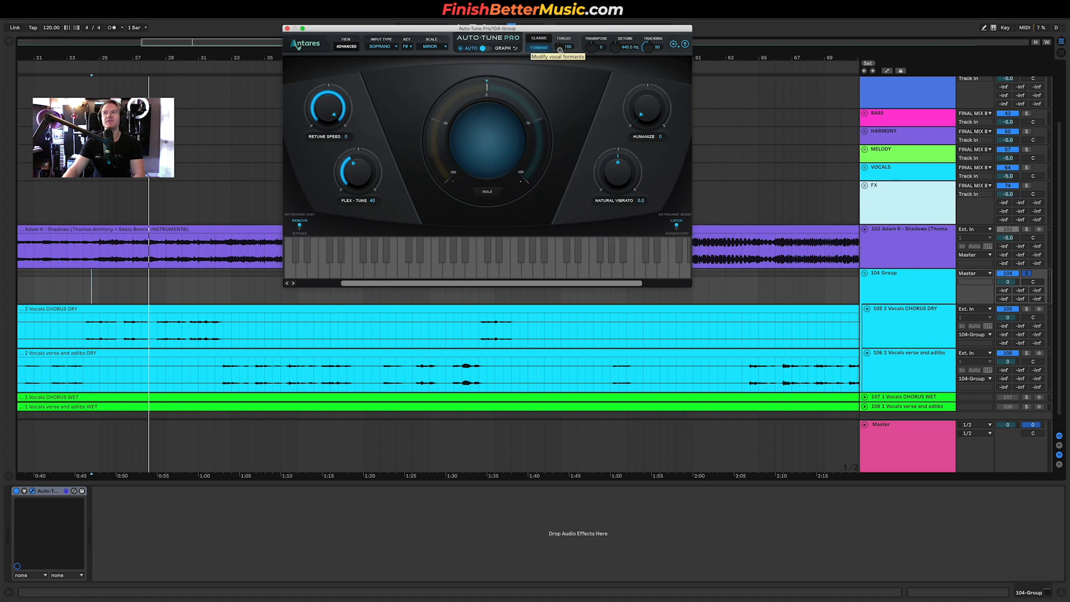
key(space)
mouse_move(560, 47)
mouse_down()
mouse_move(560, 26)
mouse_move(530, 165)
mouse_move(581, 20)
mouse_up()
key(space)
key(space)
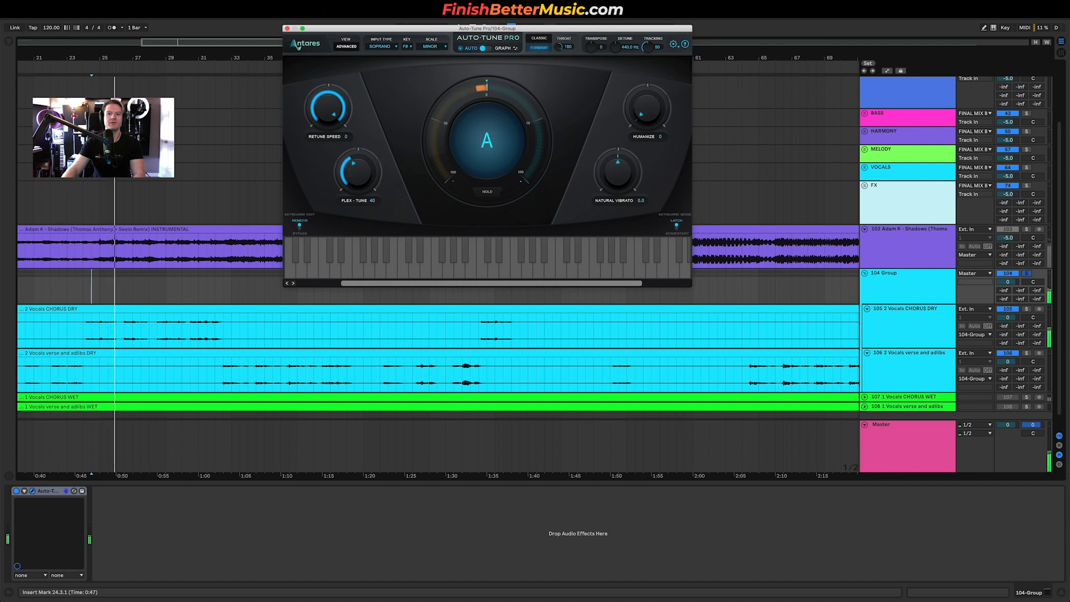
key(space)
key(space)
key(space)
mouse_move(585, 47)
mouse_down()
mouse_move(577, 250)
mouse_move(616, 46)
mouse_up()
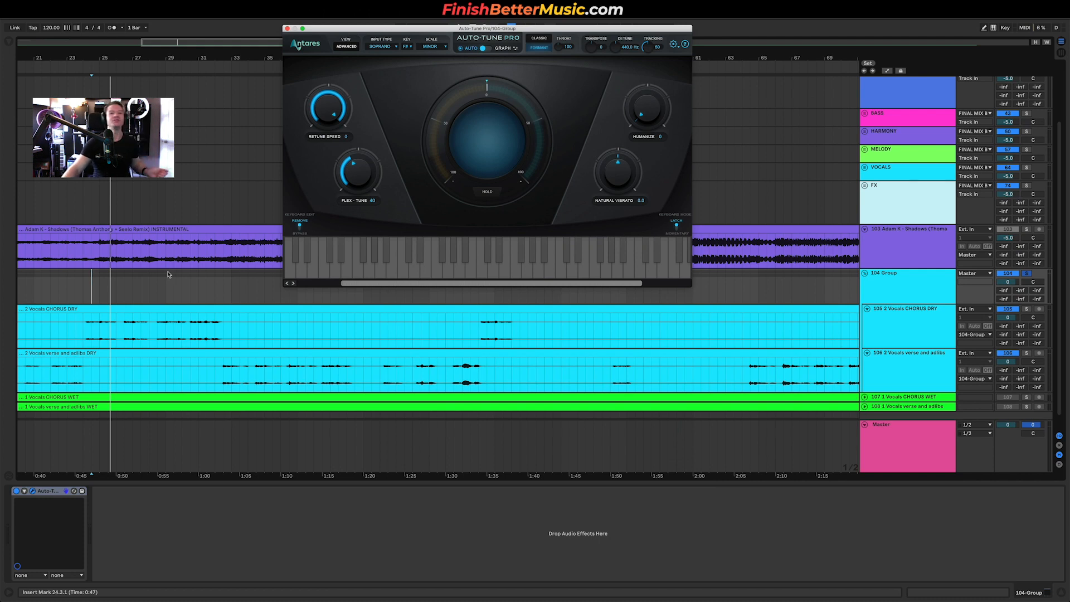
drag(82, 301, 232, 301)
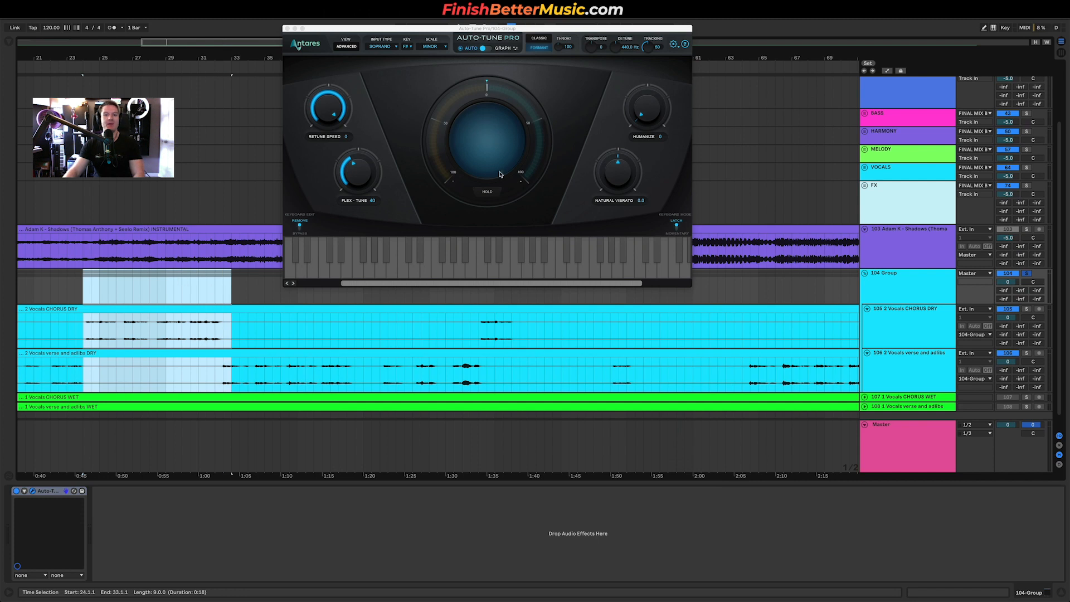
click(539, 48)
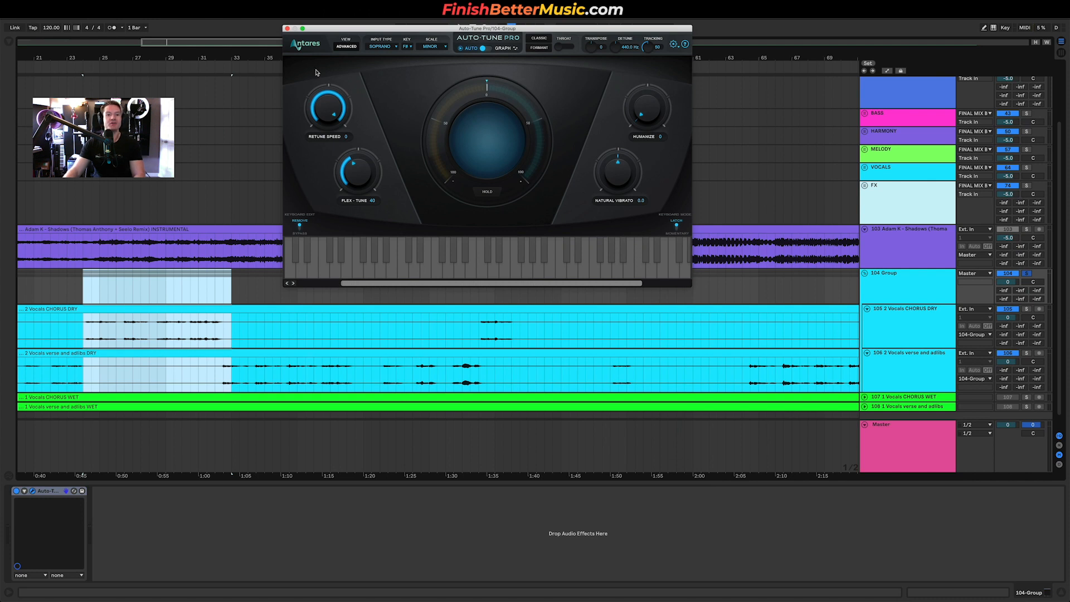
- In the advanced view, try removing D and E and bypassing F# in the scale, restore them, and return to the basic view
click(346, 46)
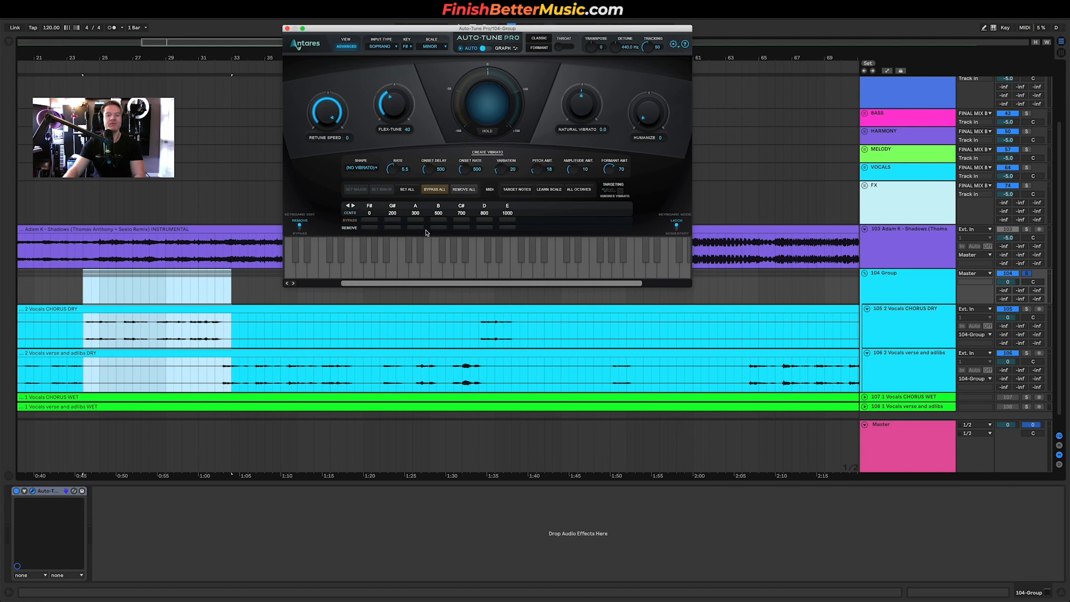
click(489, 227)
click(500, 228)
click(513, 229)
click(484, 229)
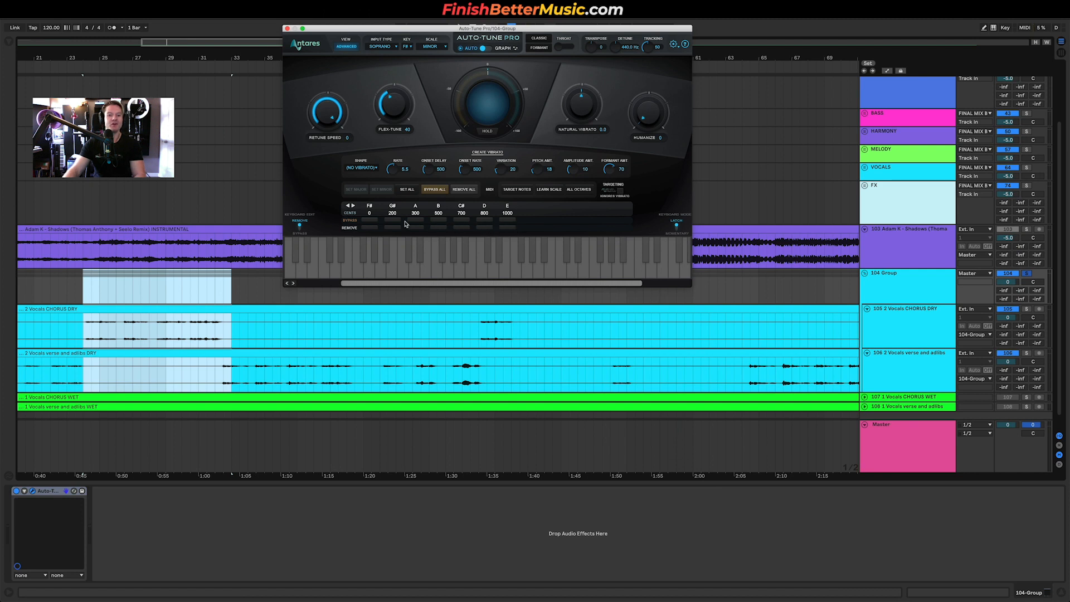
click(370, 220)
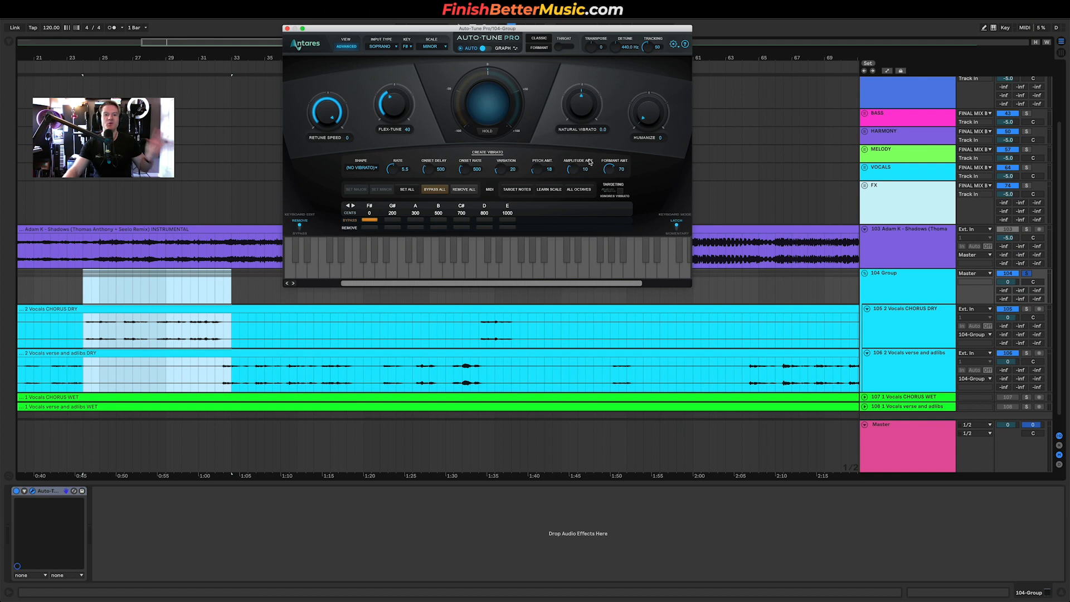
click(370, 221)
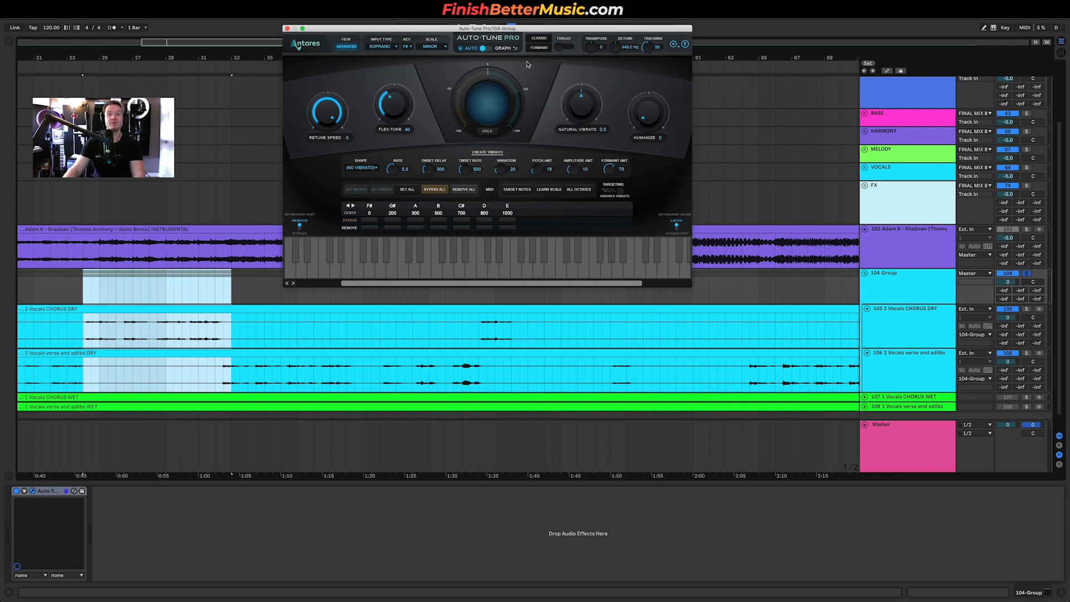
click(344, 45)
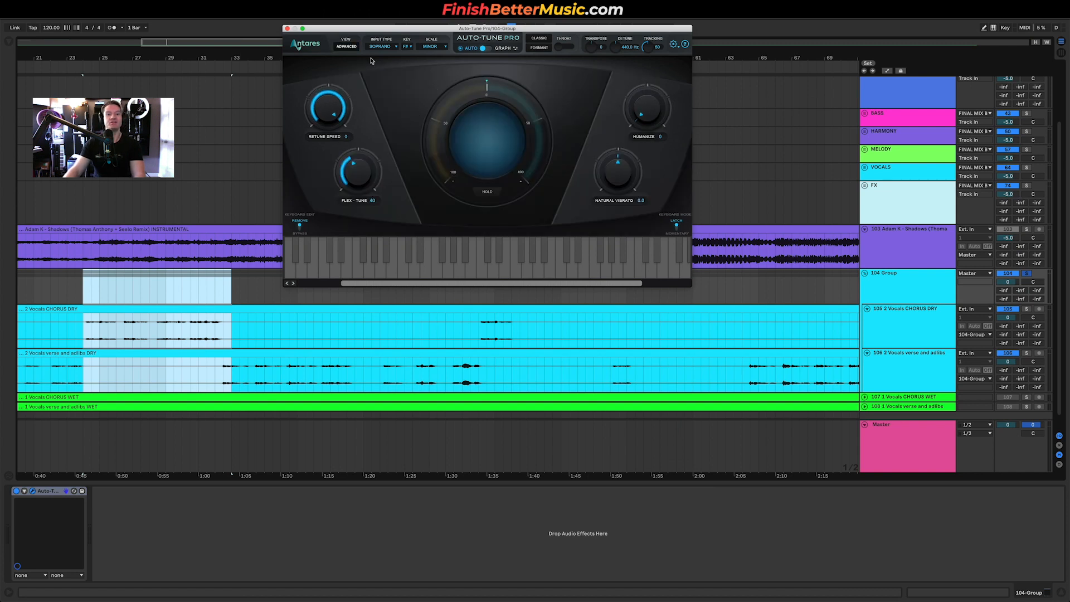
- Set Retune Speed to 20 and play the selected chorus from bar 24
drag(324, 117, 326, 137)
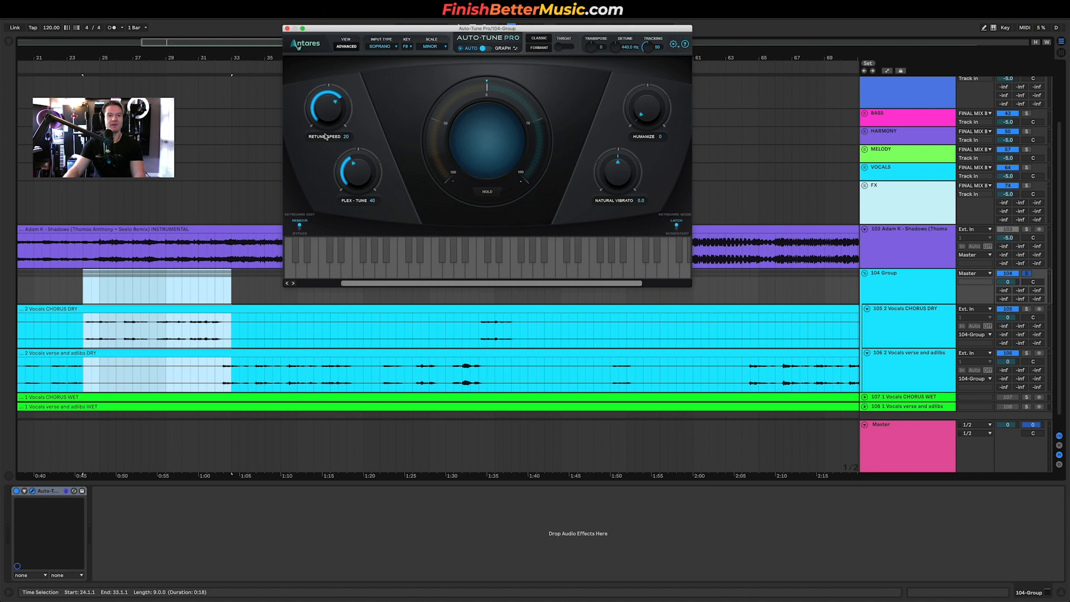
key(space)
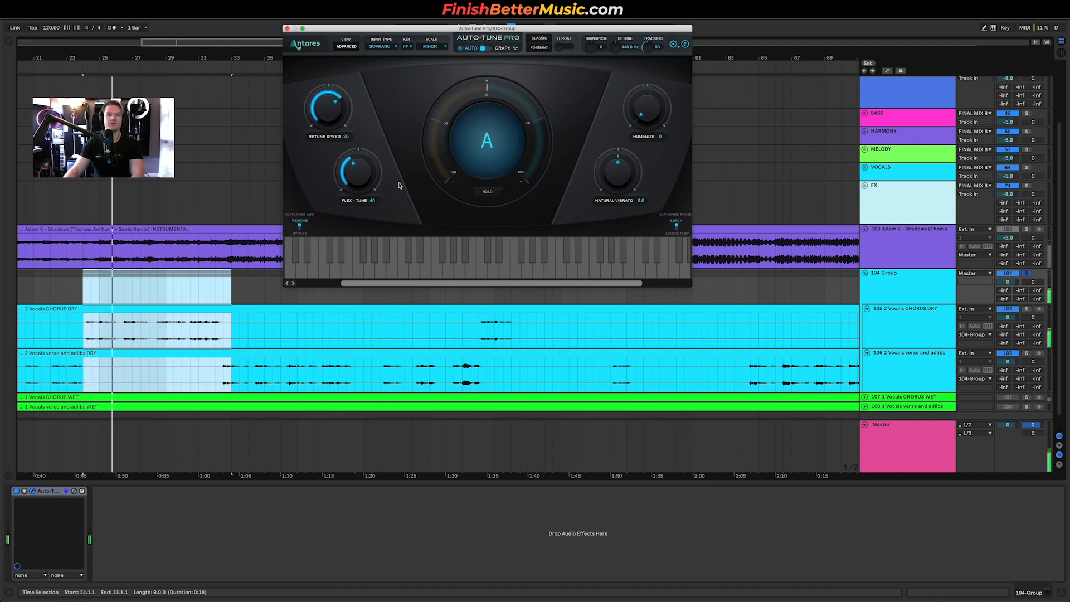
key(space)
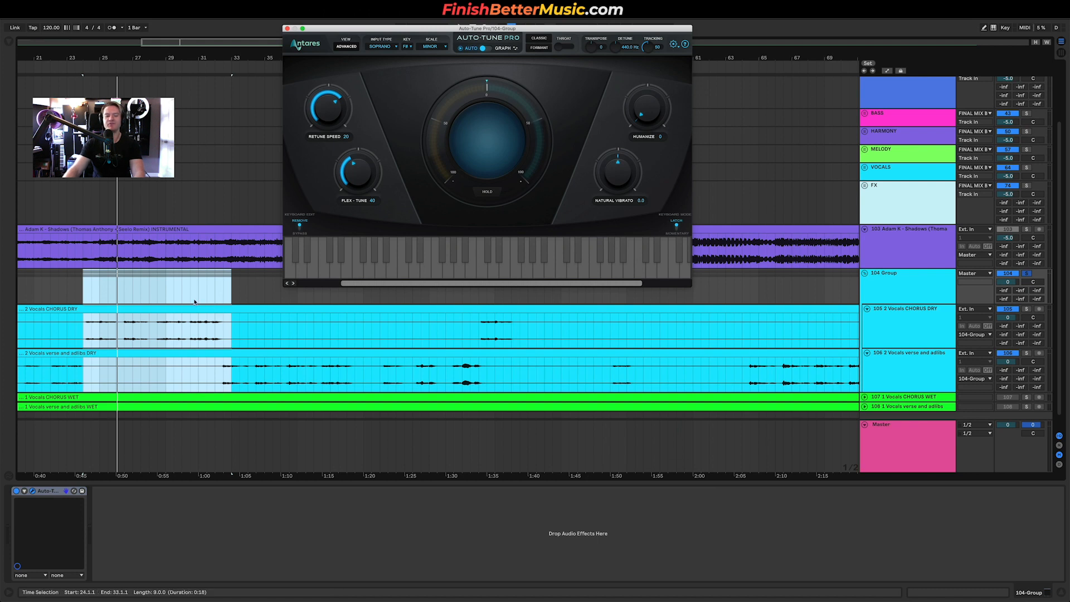
- Highlight bars 23 to 53 of the 2 Vocals CHORUS DRY clip and bars 49 to 65 of the instrumental clip
scroll(170, 304, down, 3)
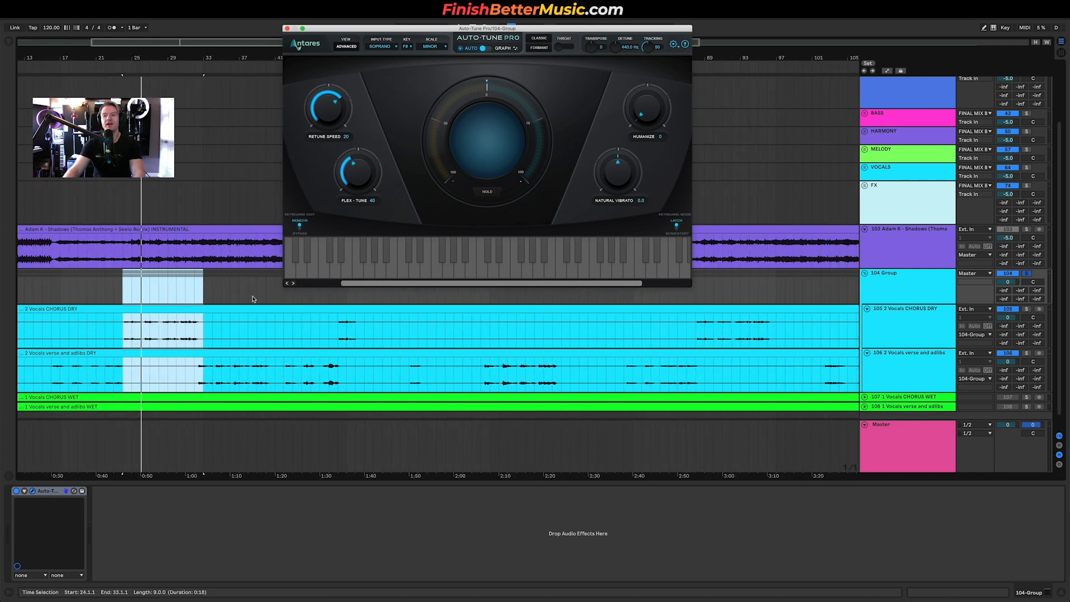
scroll(155, 316, down, 5)
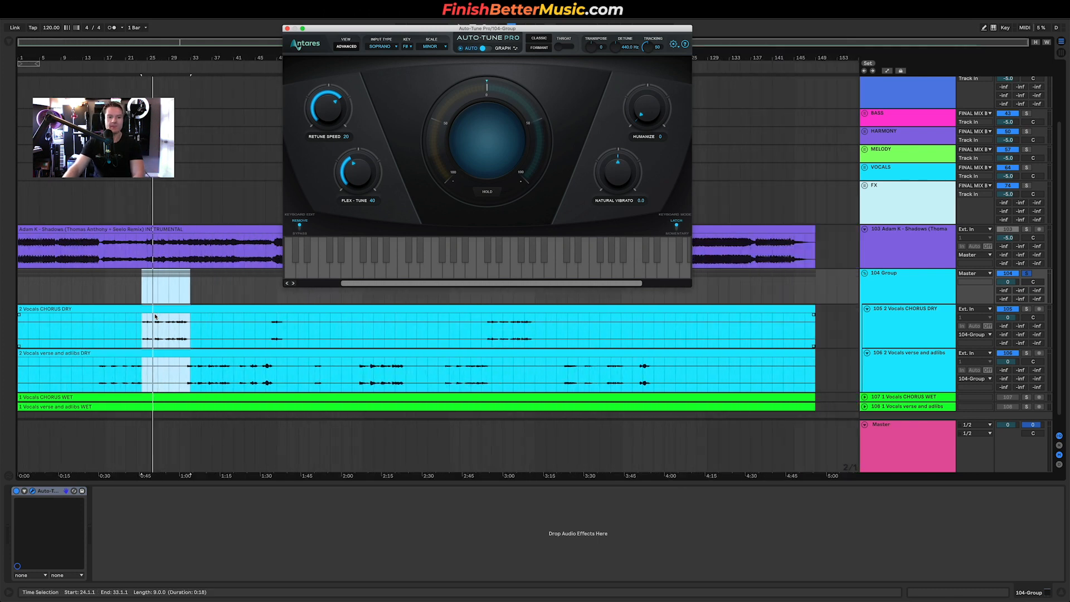
drag(103, 324, 815, 329)
drag(136, 326, 289, 333)
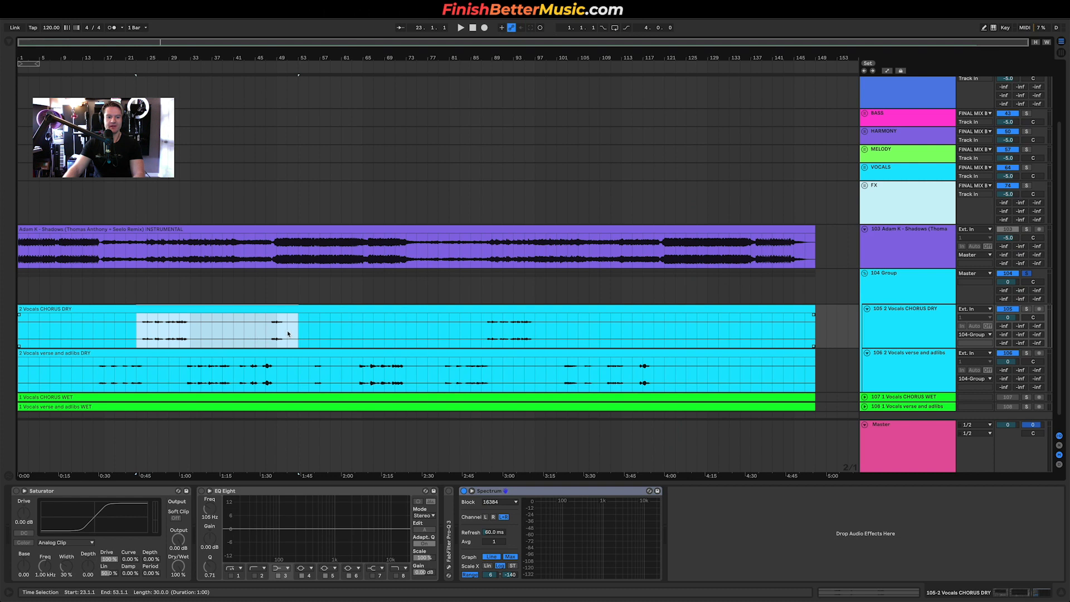
scroll(266, 335, up, 5)
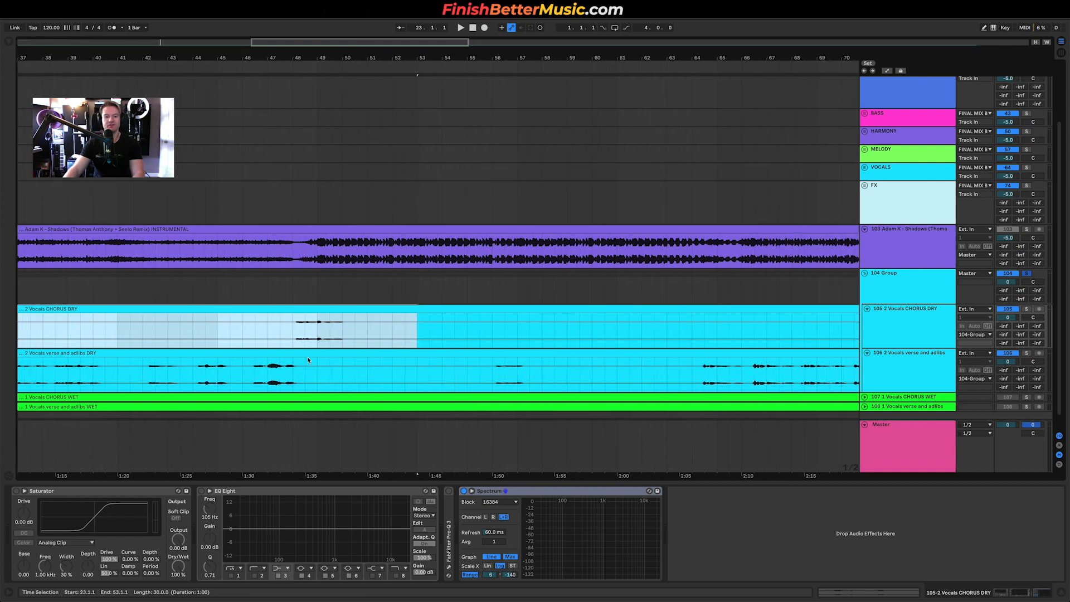
scroll(308, 360, down, 5)
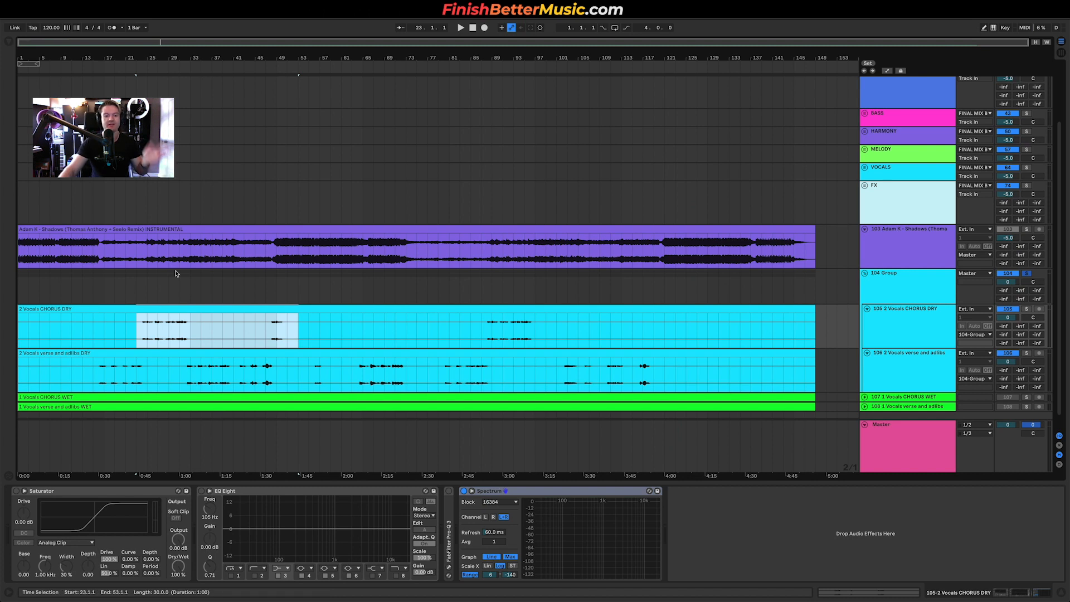
click(277, 245)
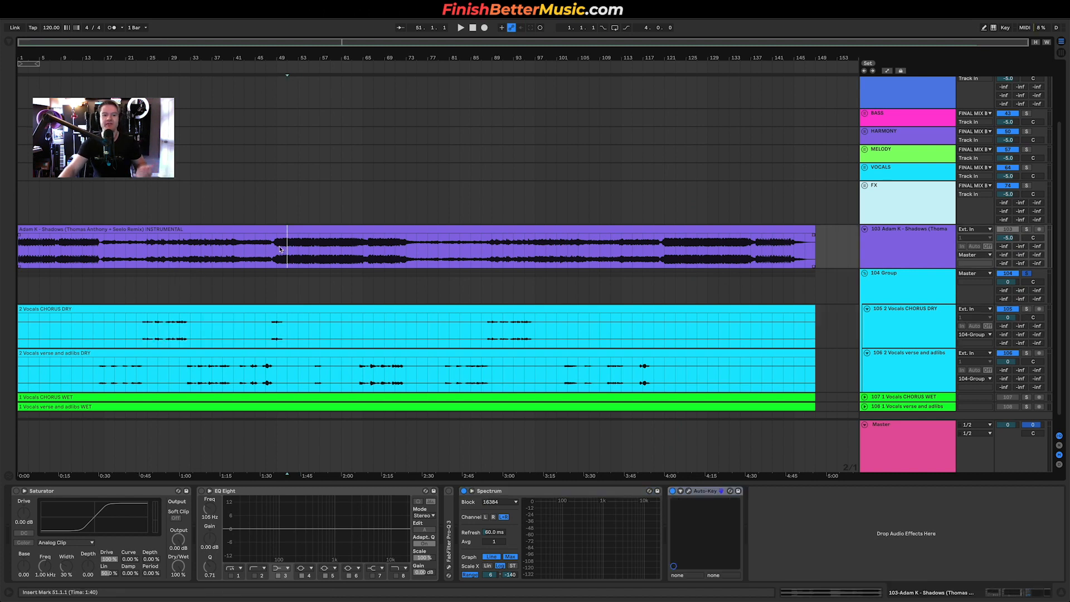
drag(376, 241, 366, 242)
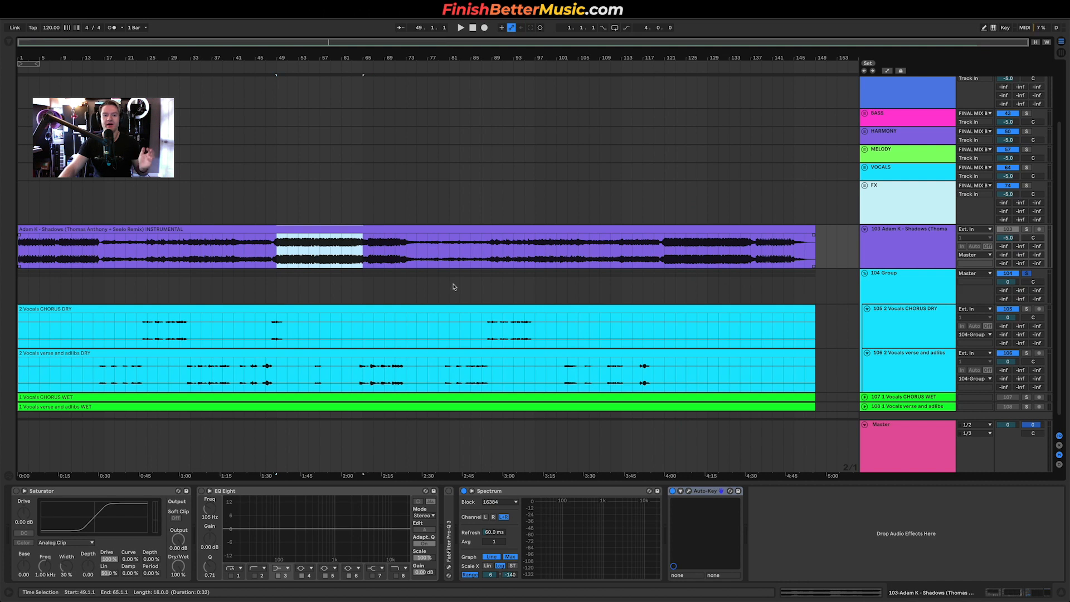
- Select the 104 Group at bar 81 and review its Auto-Tune Pro settings, leaving the plug-in window closed
click(453, 283)
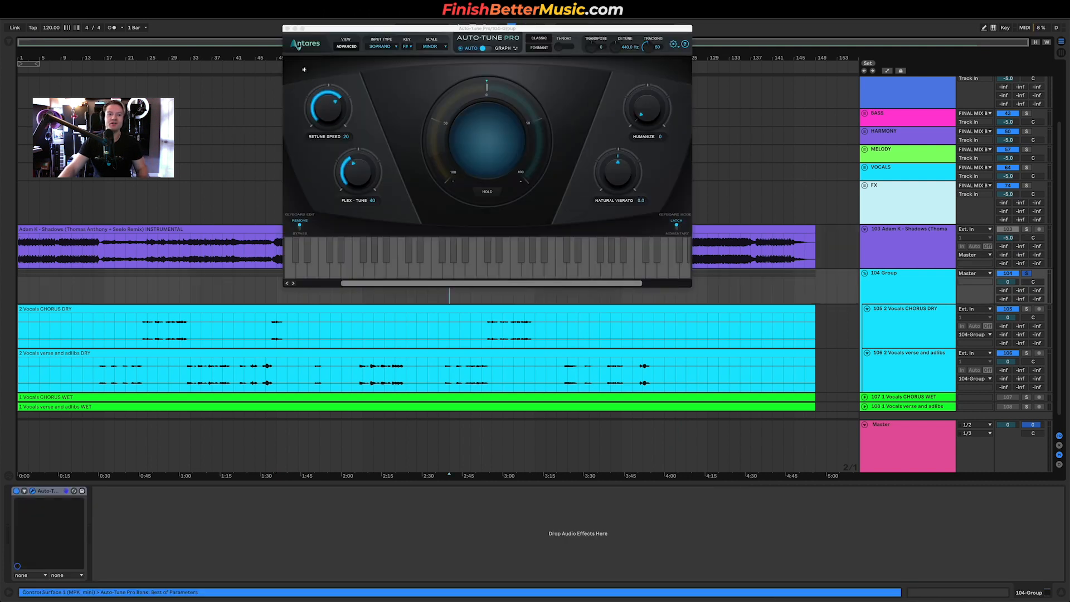
click(287, 28)
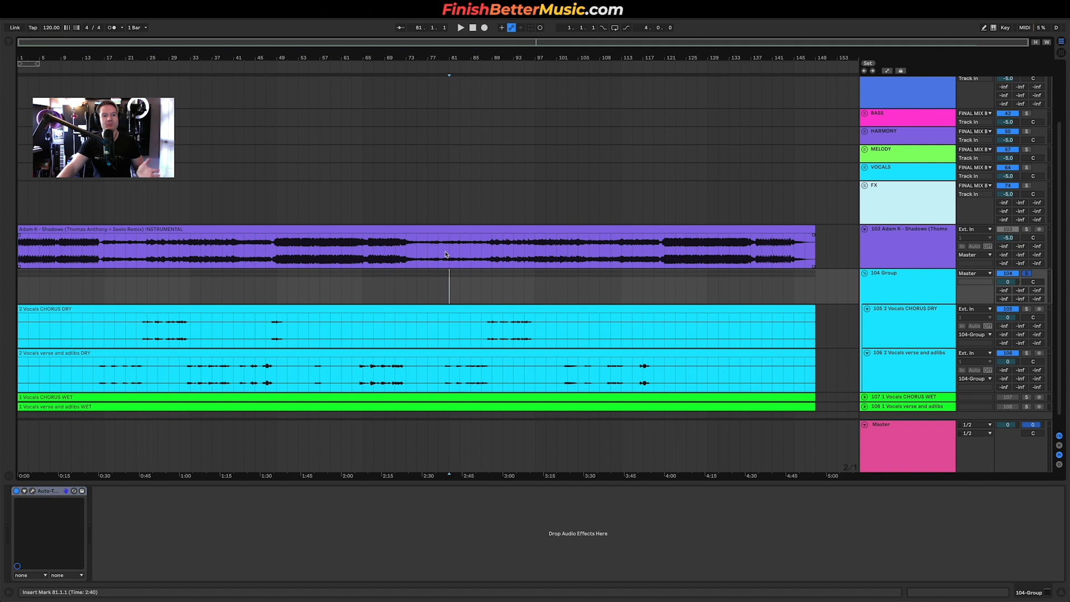
click(50, 491)
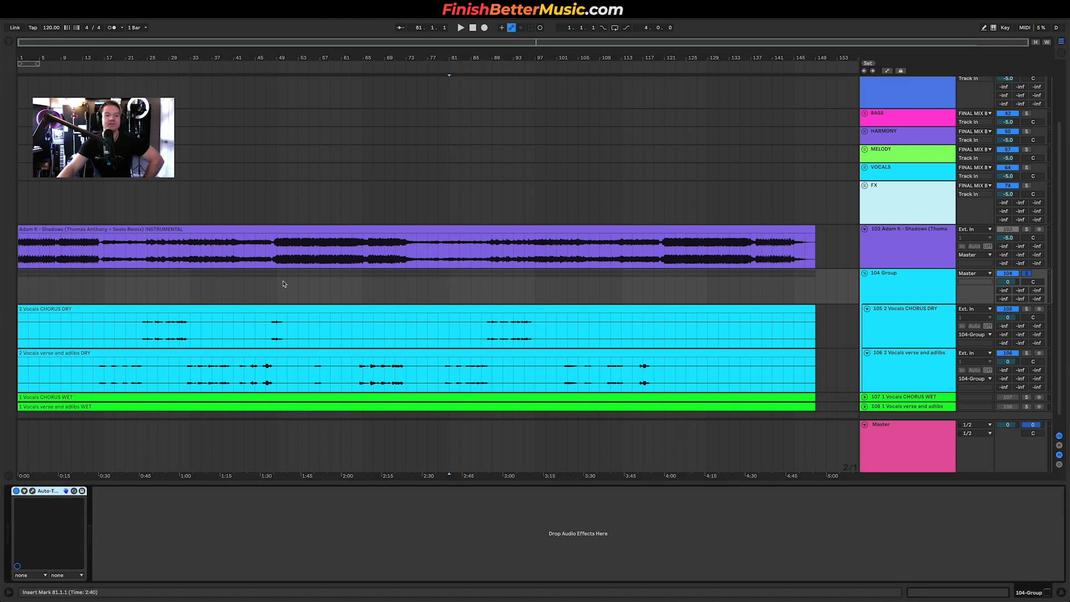
click(32, 491)
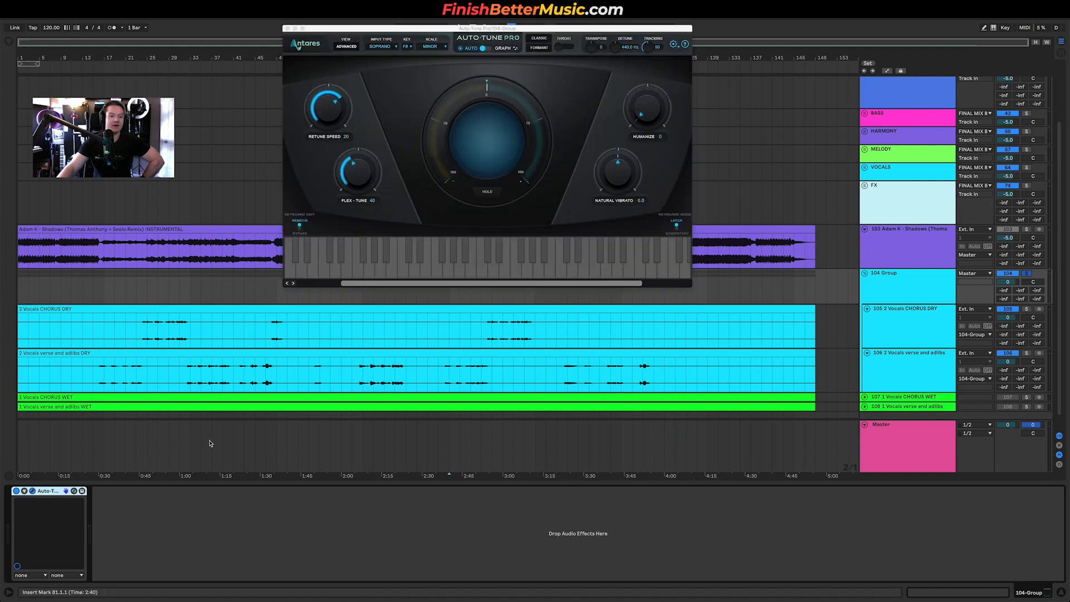
click(287, 27)
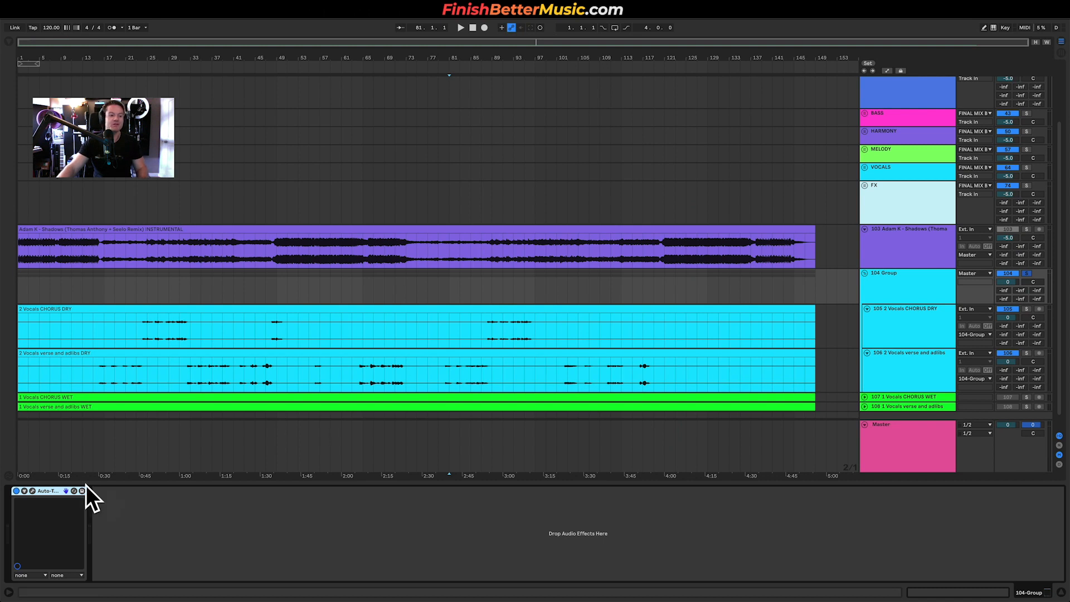
click(33, 491)
click(33, 491)
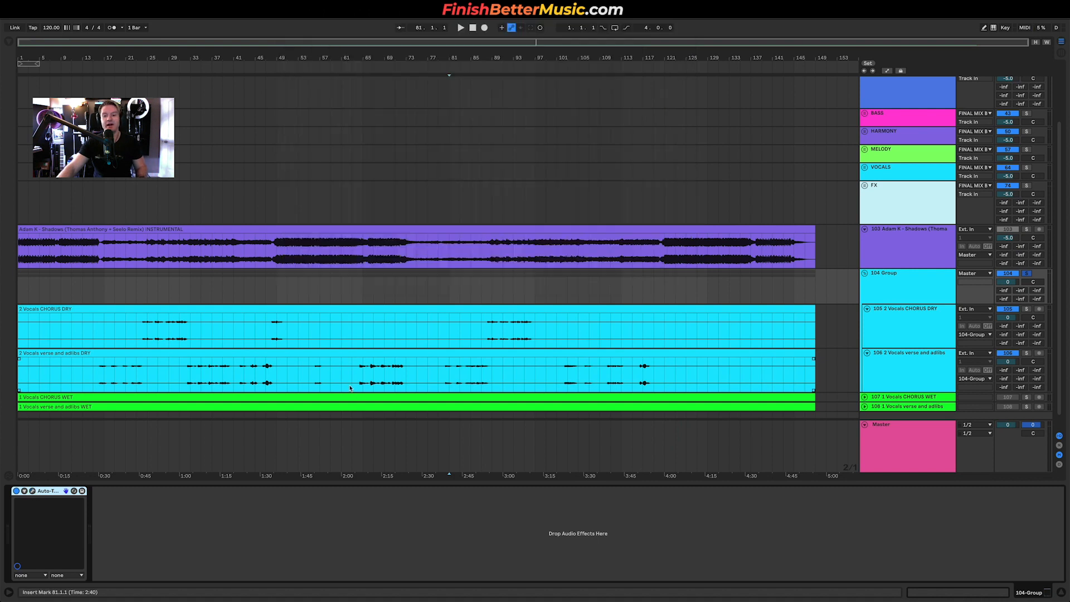